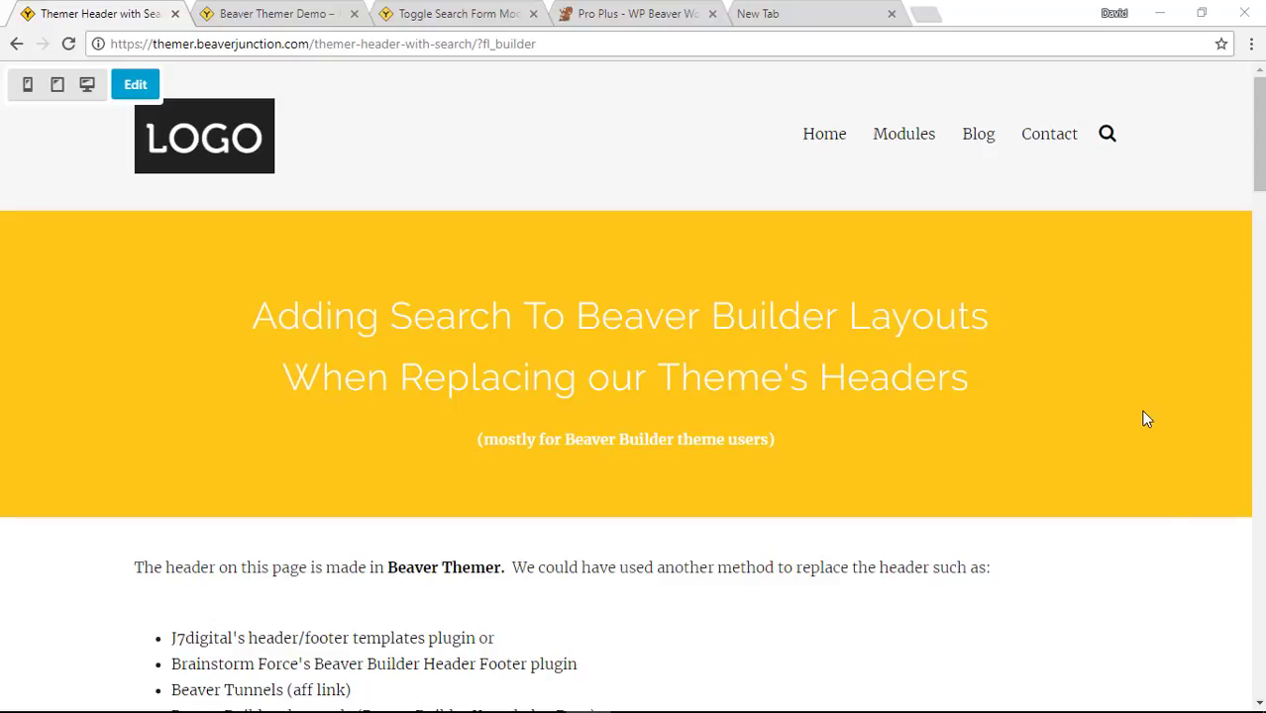
Step: Examine the menu and search icon in the header of the Beaver Themer Demo home page
scroll(1146, 418, down, 1)
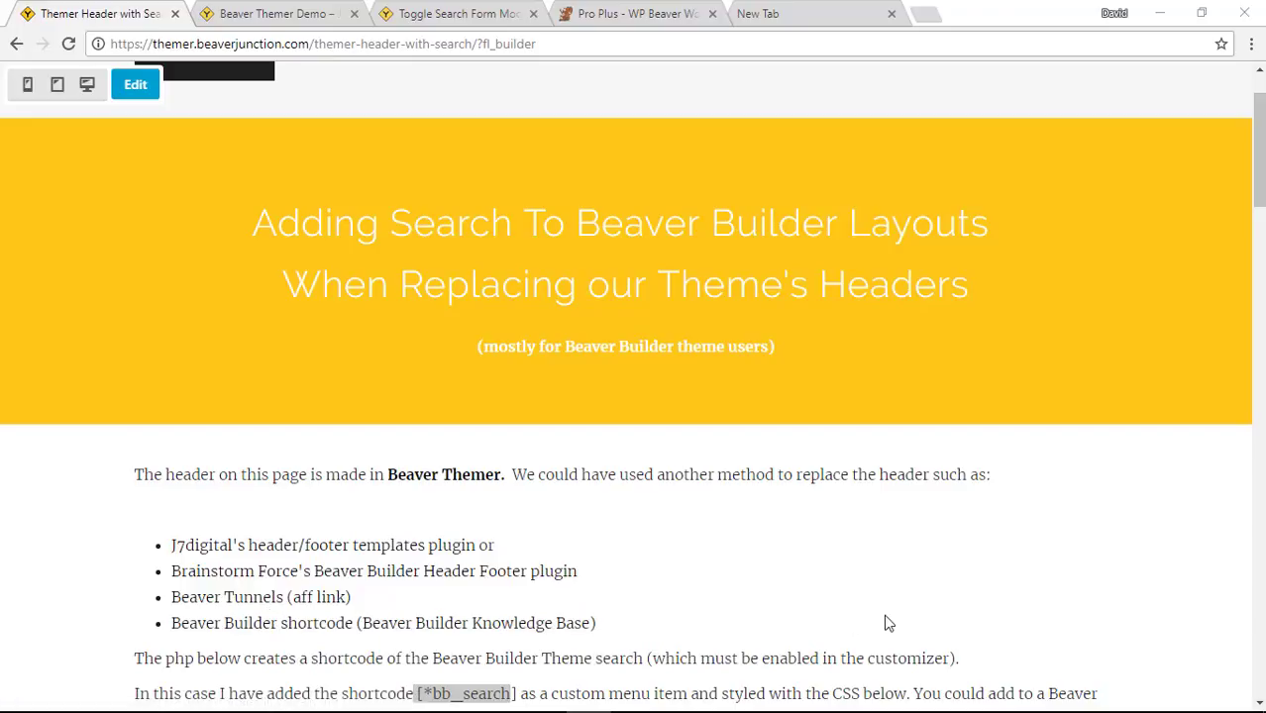
scroll(1031, 587, up, 1)
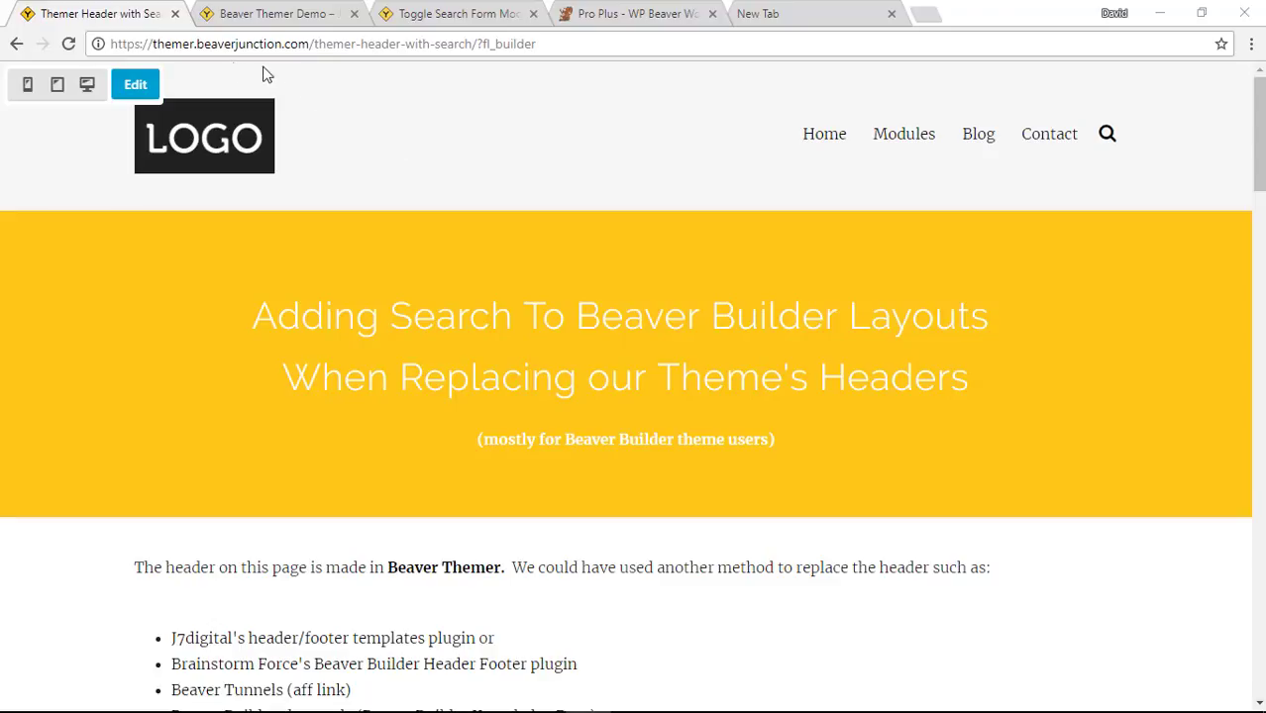
click(273, 14)
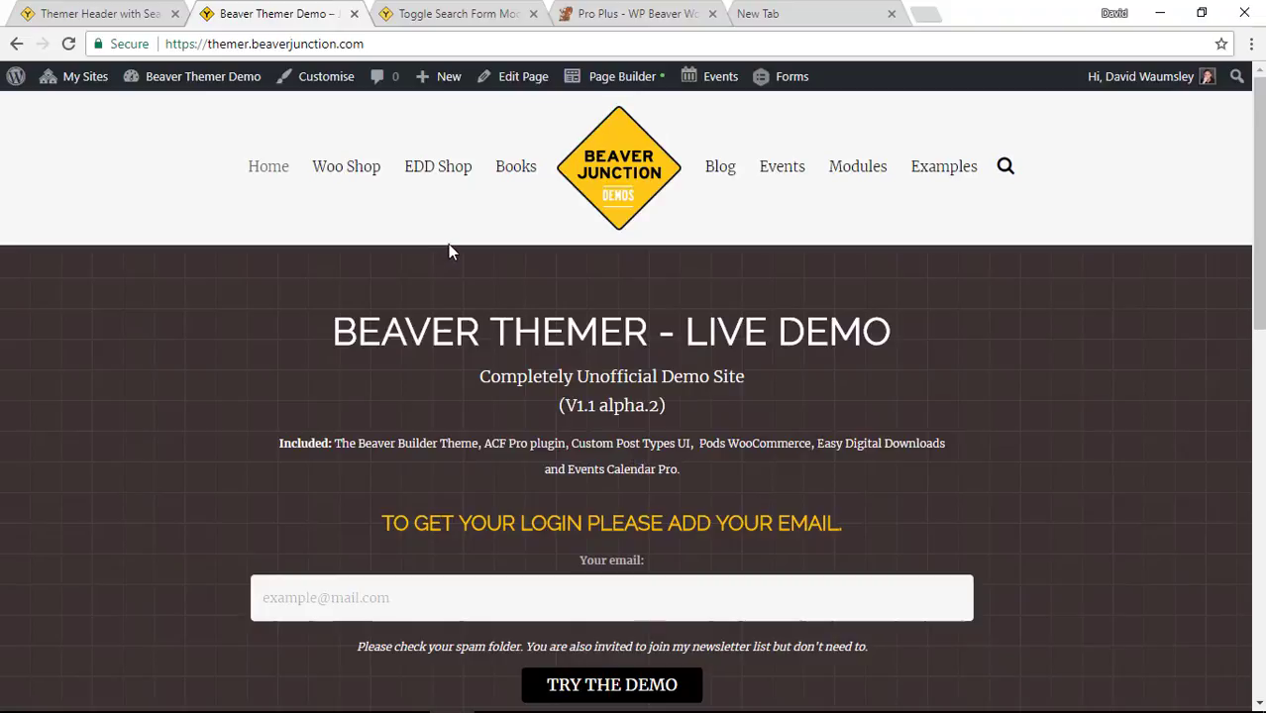
mouse_move(938, 170)
Step: Return to the themer-header-with-search page and test opening and closing the header's search form
click(71, 14)
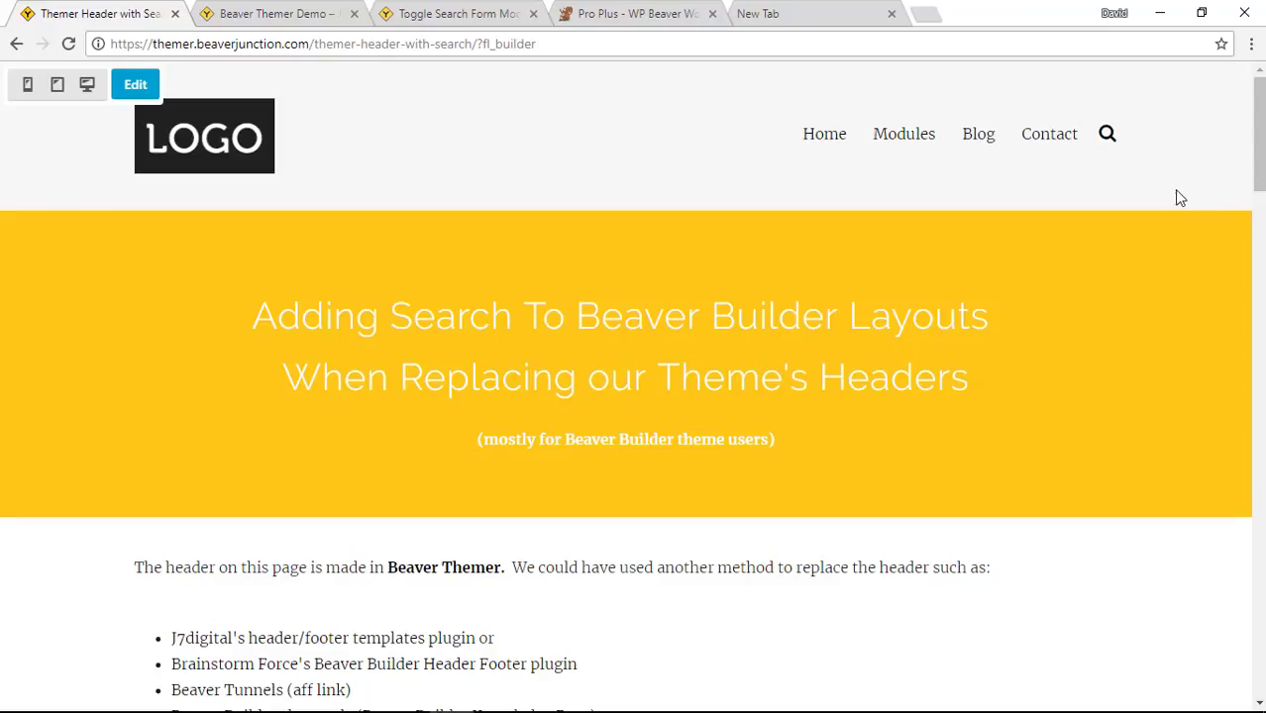
click(1108, 143)
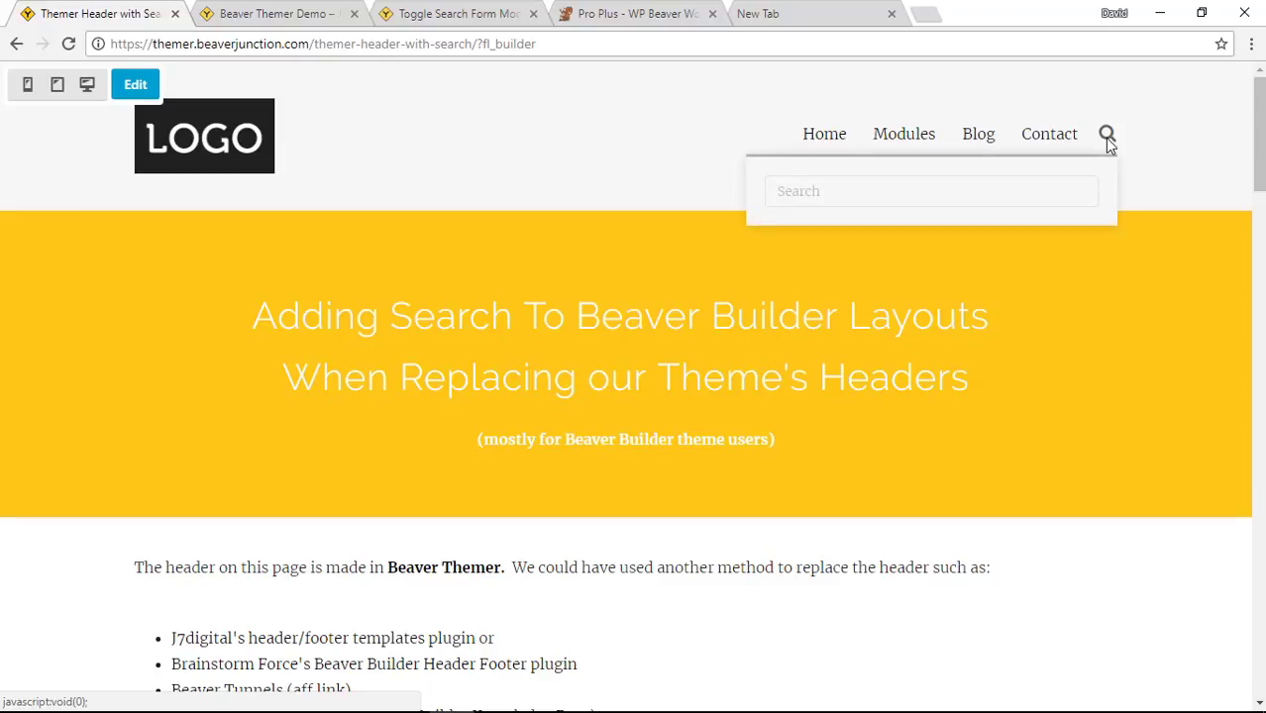
click(690, 252)
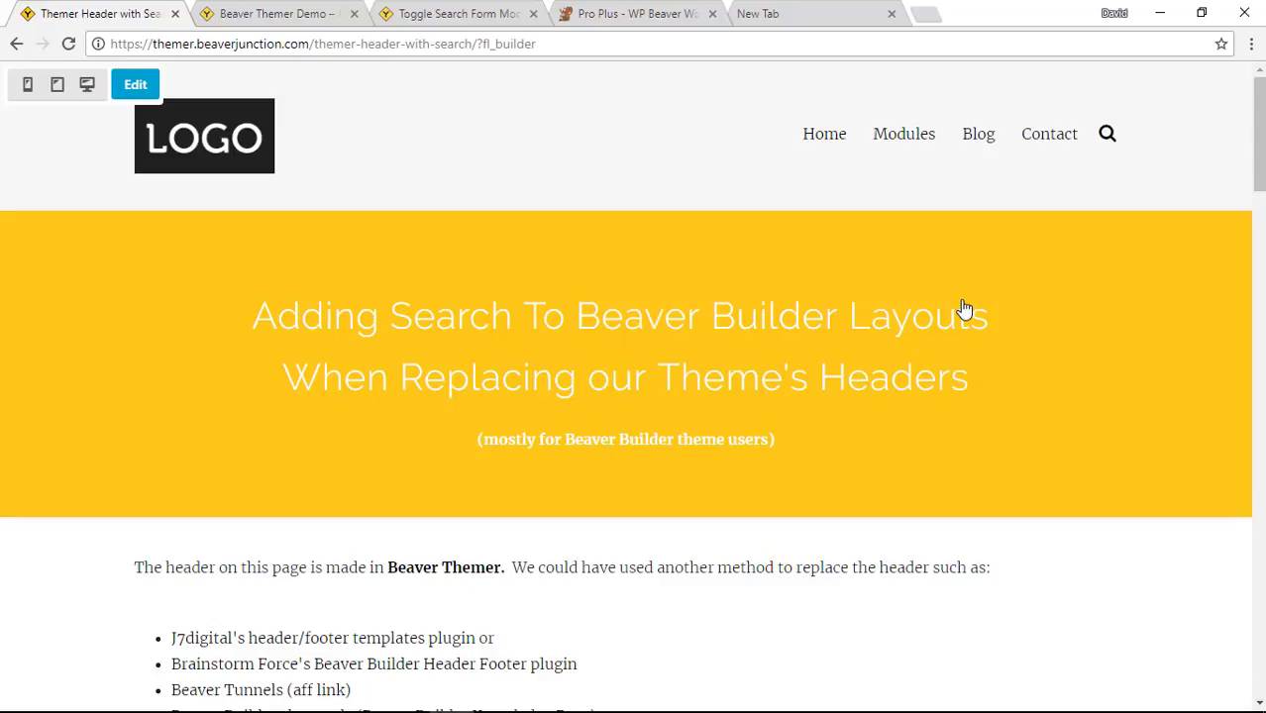
Step: Find the PHP snippet on the page and highlight the bb_search shortcode name in its add_shortcode line
scroll(1059, 346, down, 3)
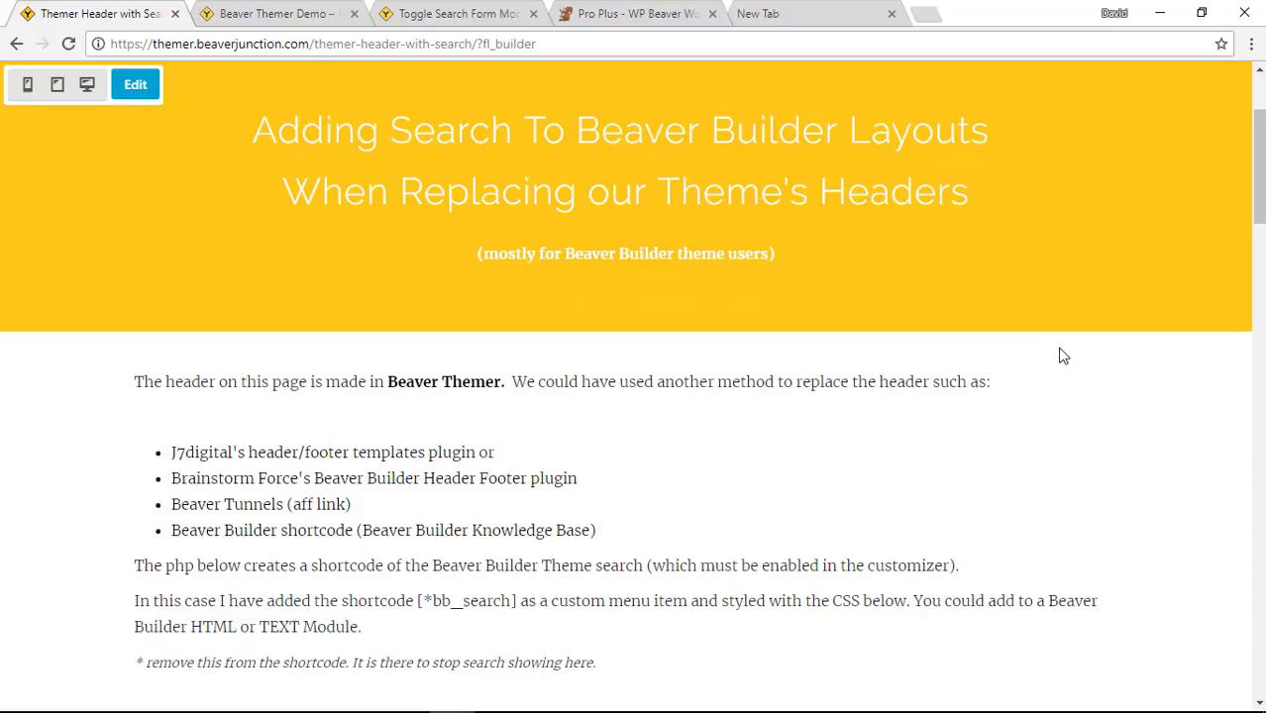
scroll(1005, 360, down, 5)
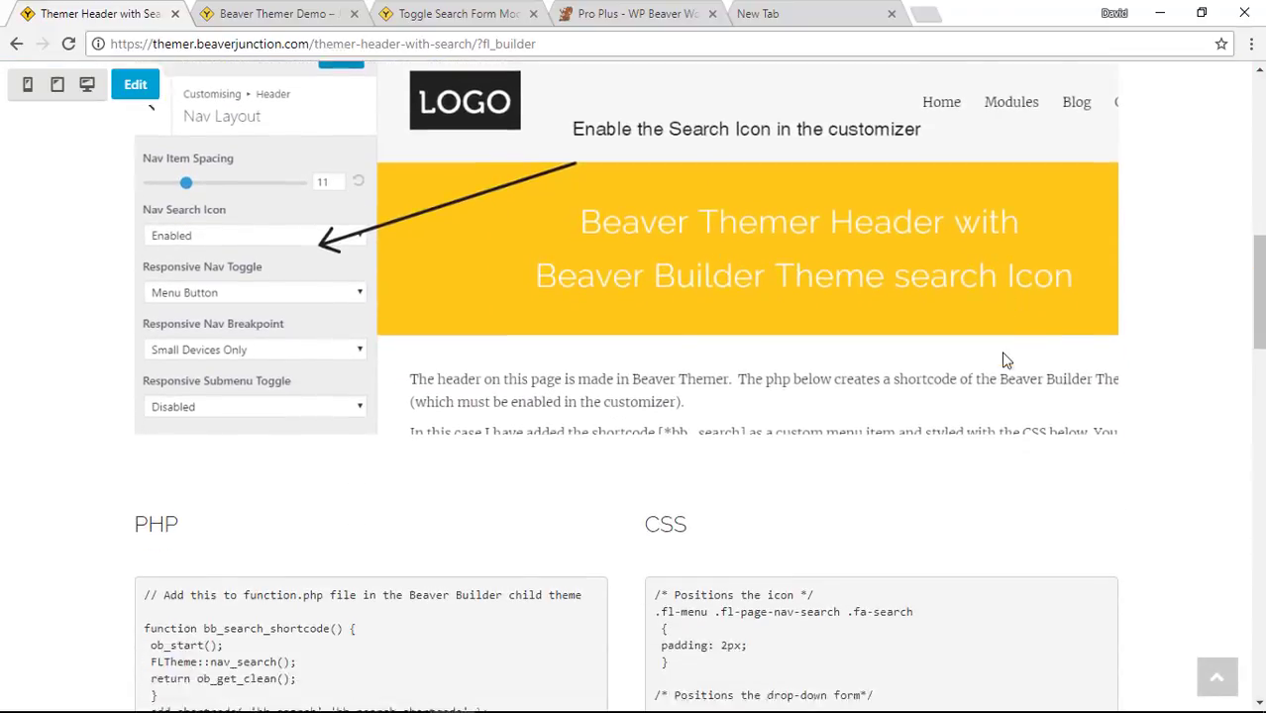
scroll(1005, 361, down, 2)
scroll(1005, 360, down, 1)
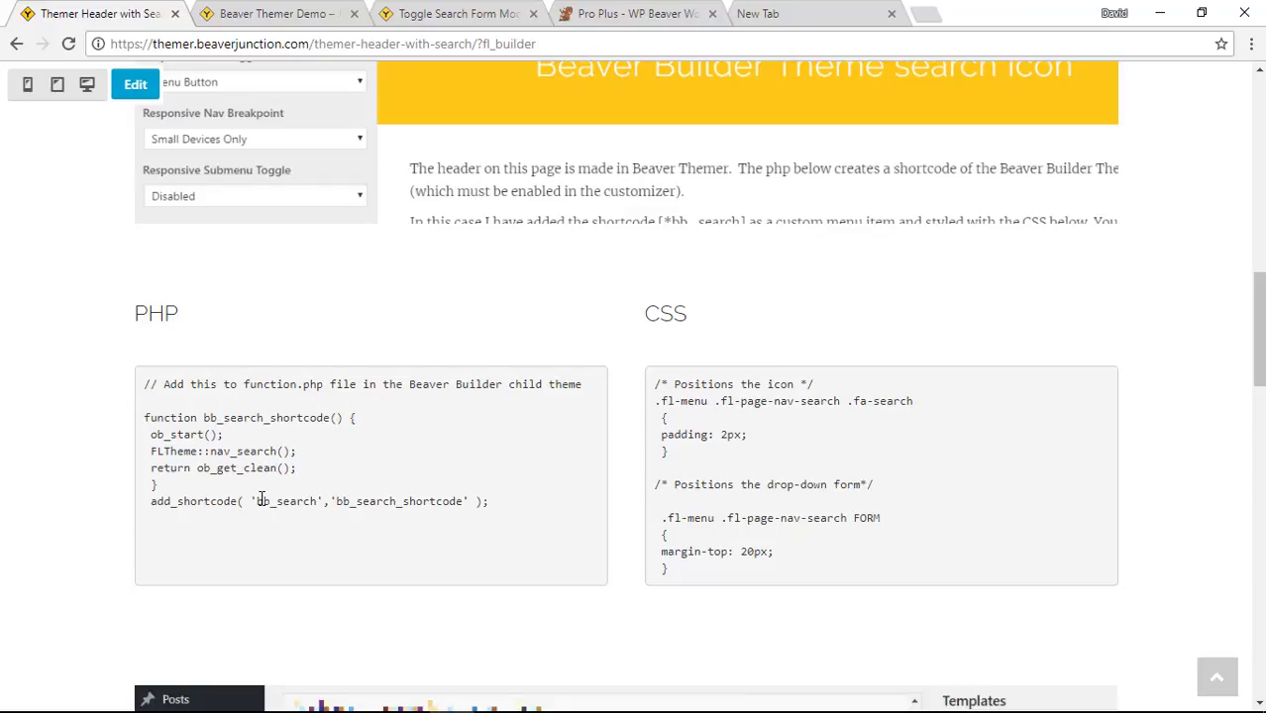
drag(258, 500, 317, 503)
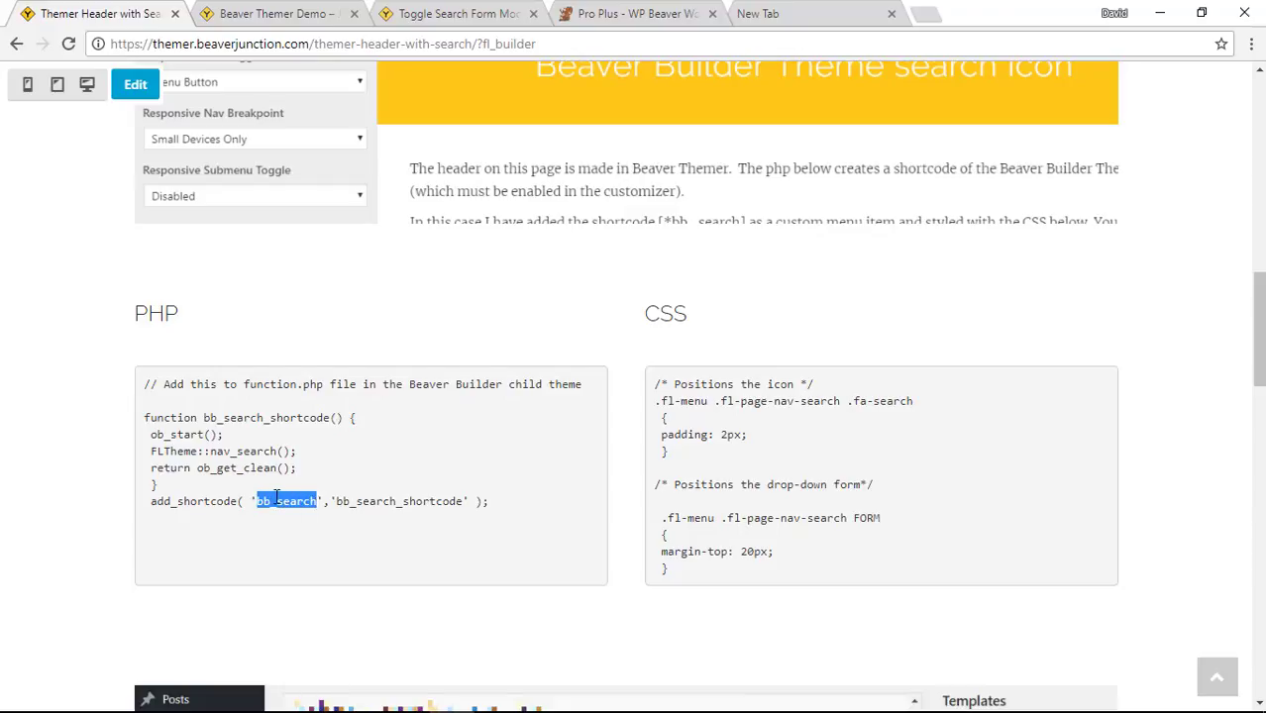
Step: Read the introduction's note on the shortcode and the customizer screenshot about enabling the Nav Search Icon, then clear the text highlight in the PHP snippet
scroll(342, 531, up, 6)
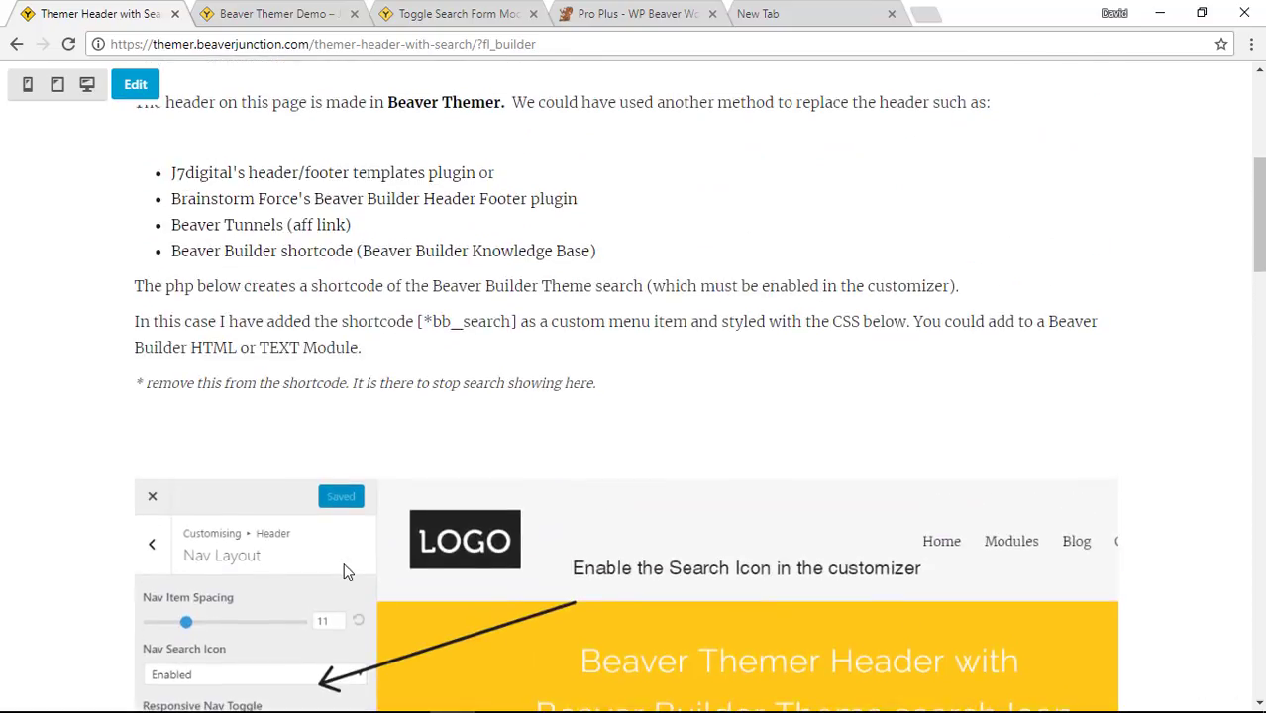
scroll(346, 572, up, 1)
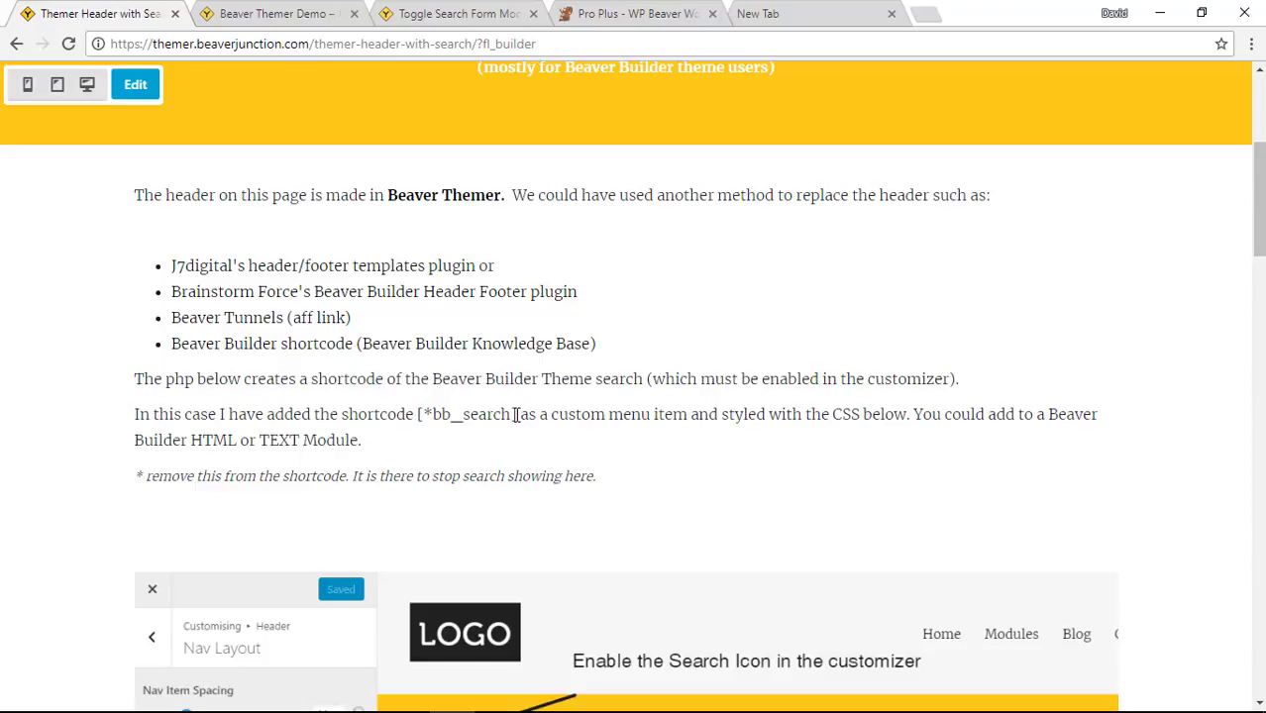
scroll(555, 396, down, 2)
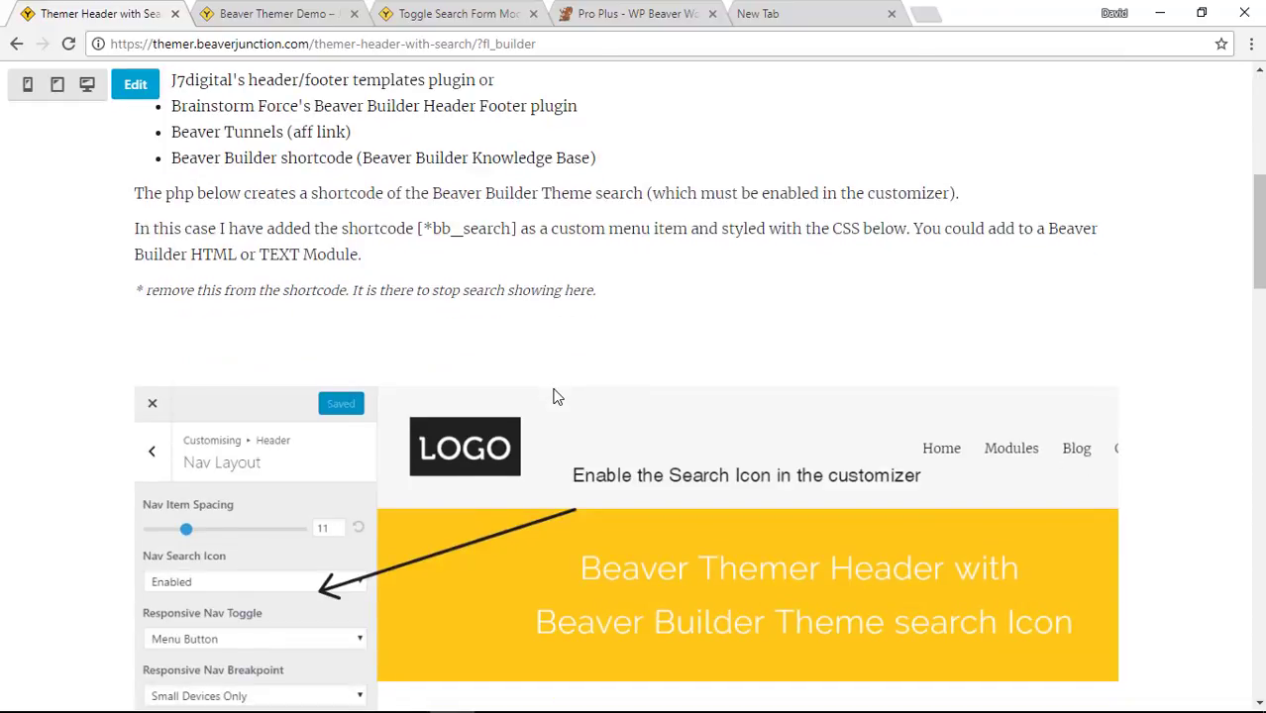
scroll(555, 397, down, 3)
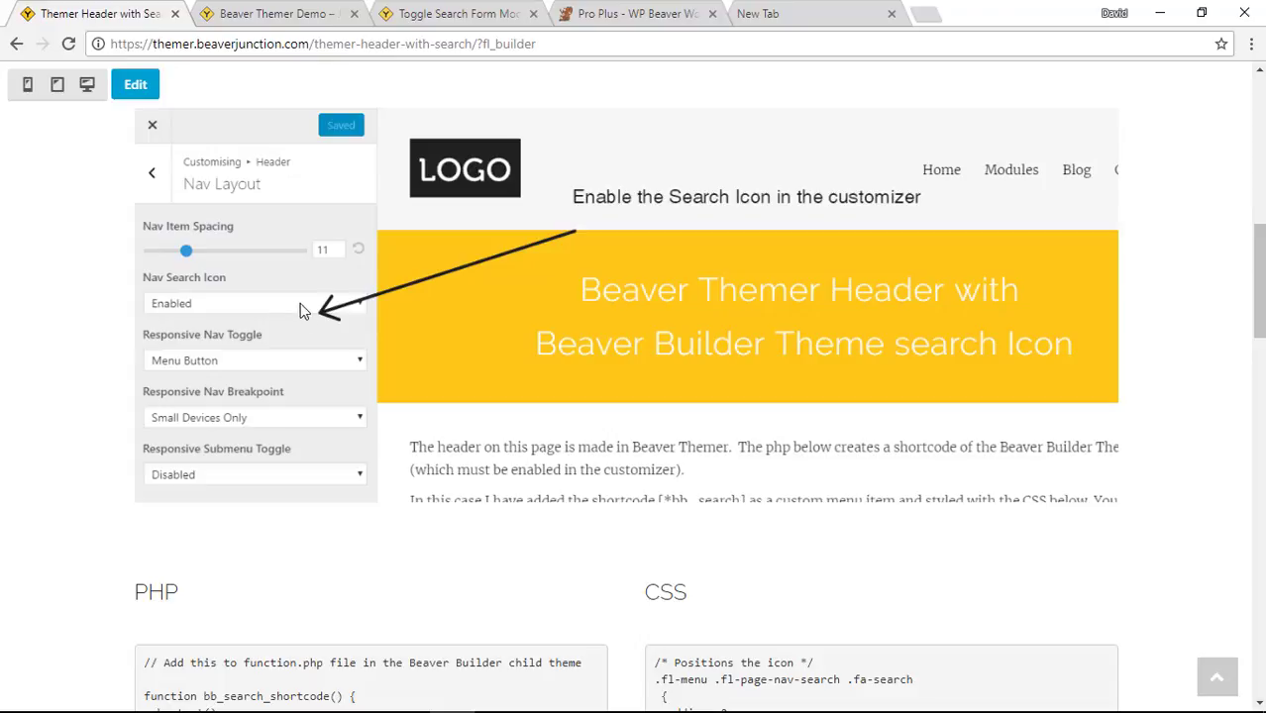
scroll(530, 396, down, 2)
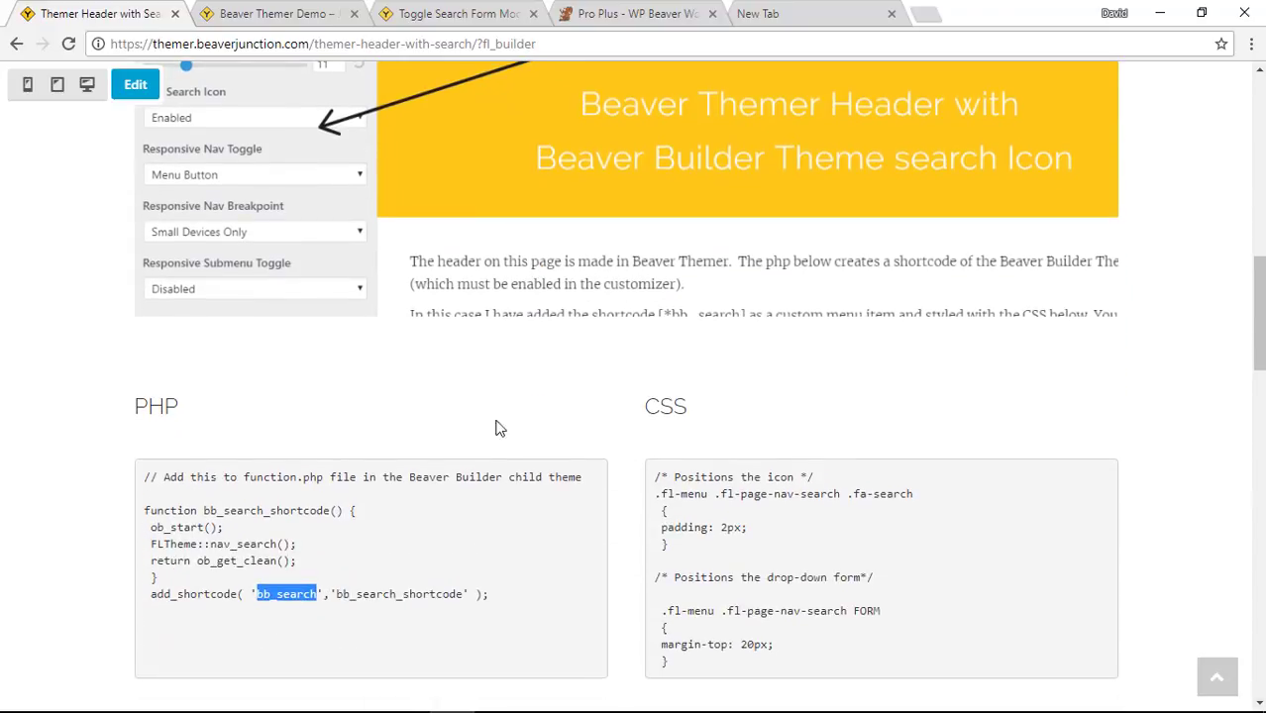
click(430, 535)
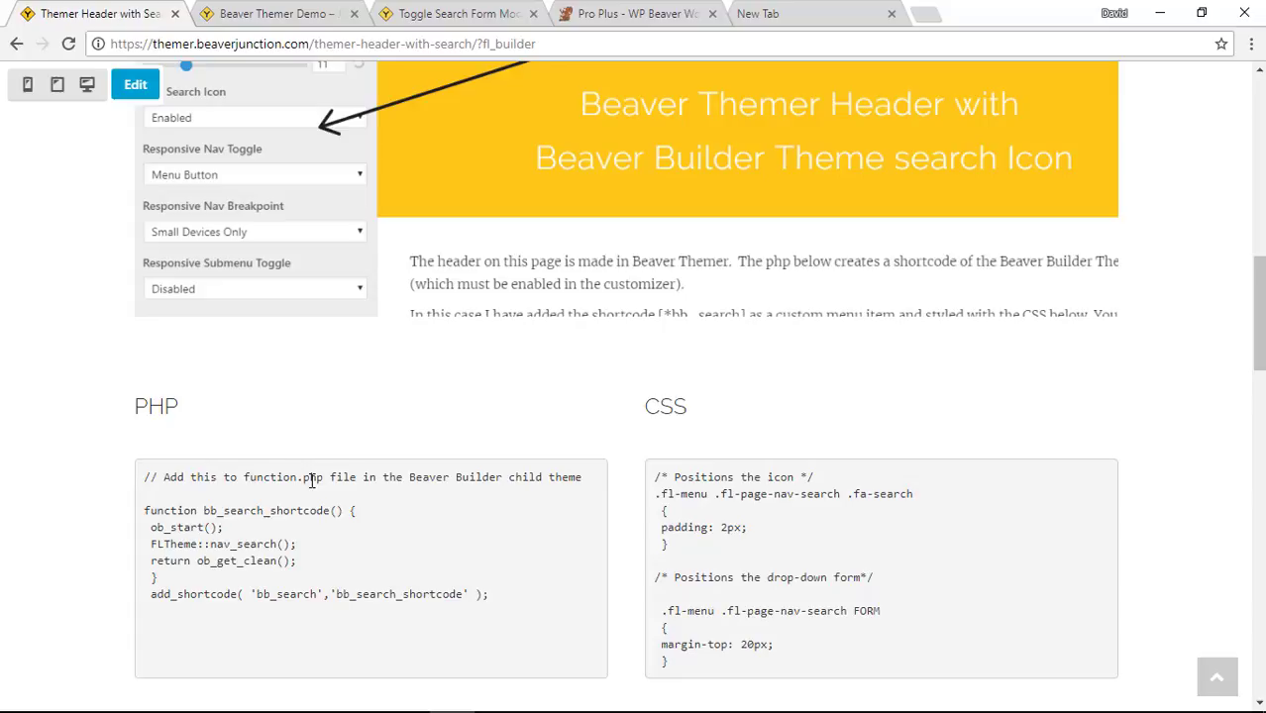
Step: Examine the PHP snippet and the screenshot on adding it to functions.php in the child theme's Editor
scroll(337, 489, down, 2)
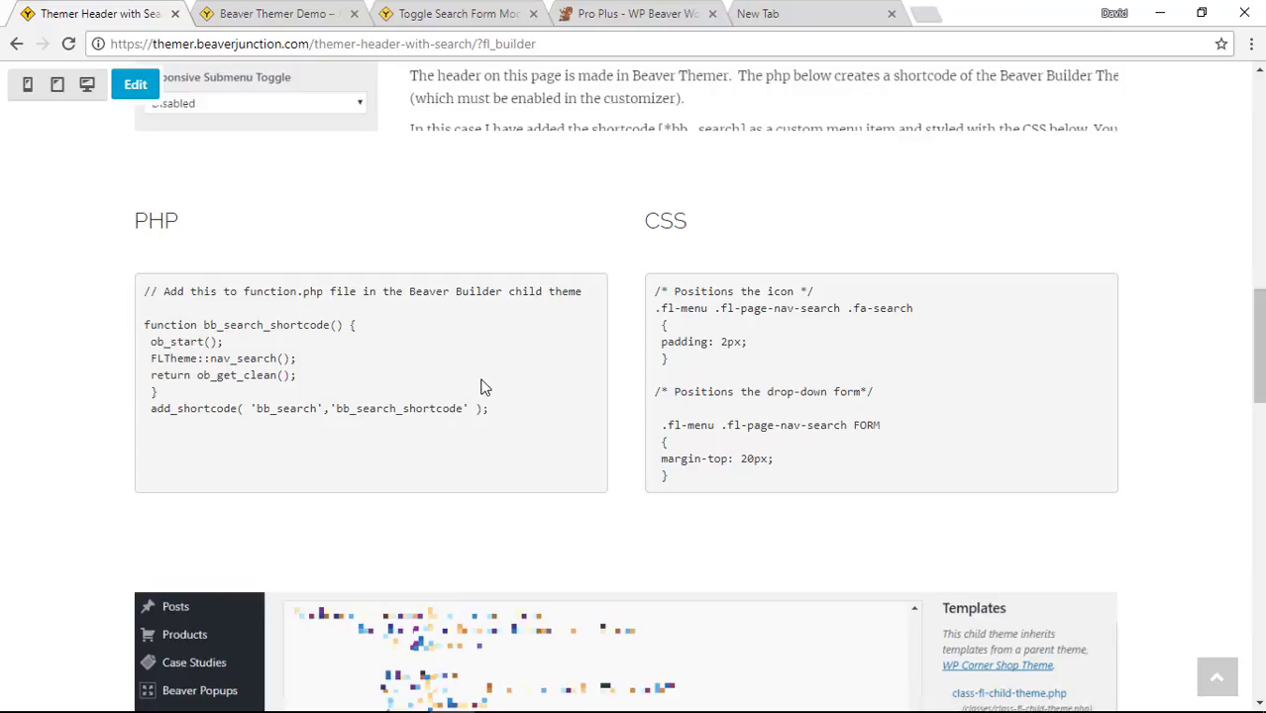
scroll(483, 387, down, 2)
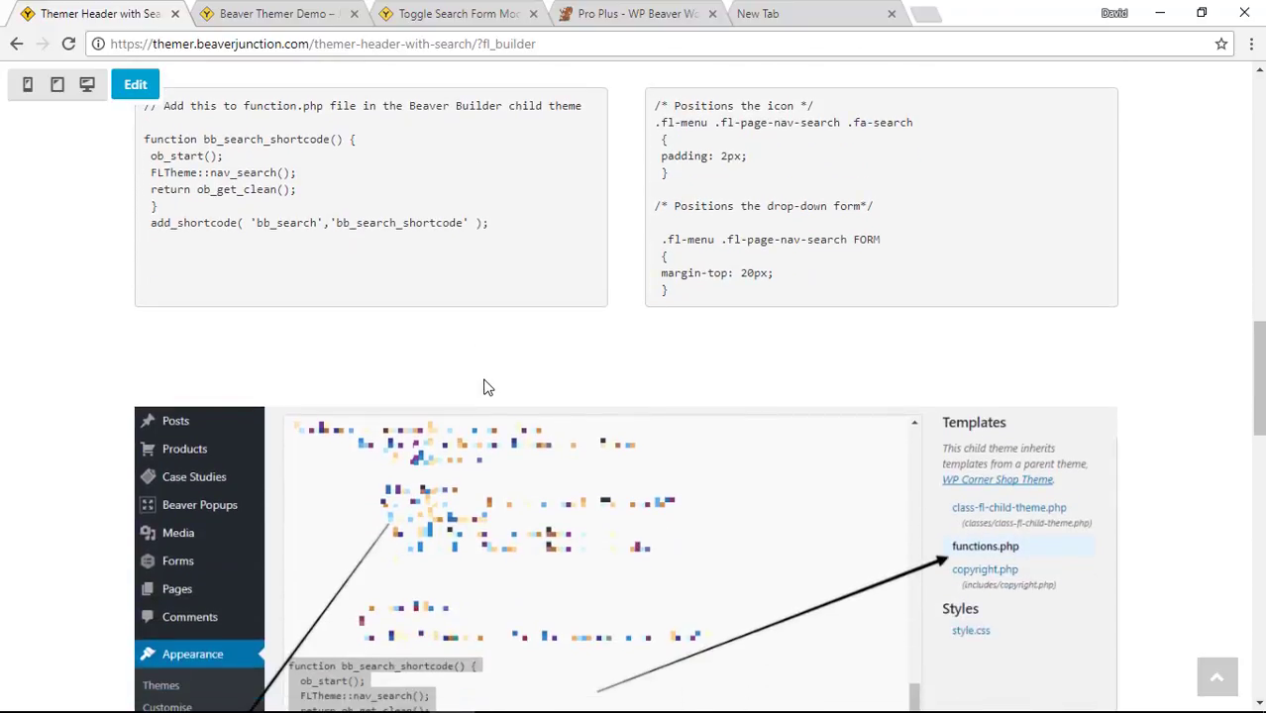
scroll(483, 388, down, 1)
scroll(490, 386, down, 1)
scroll(465, 341, up, 2)
drag(482, 224, 490, 224)
scroll(524, 215, down, 3)
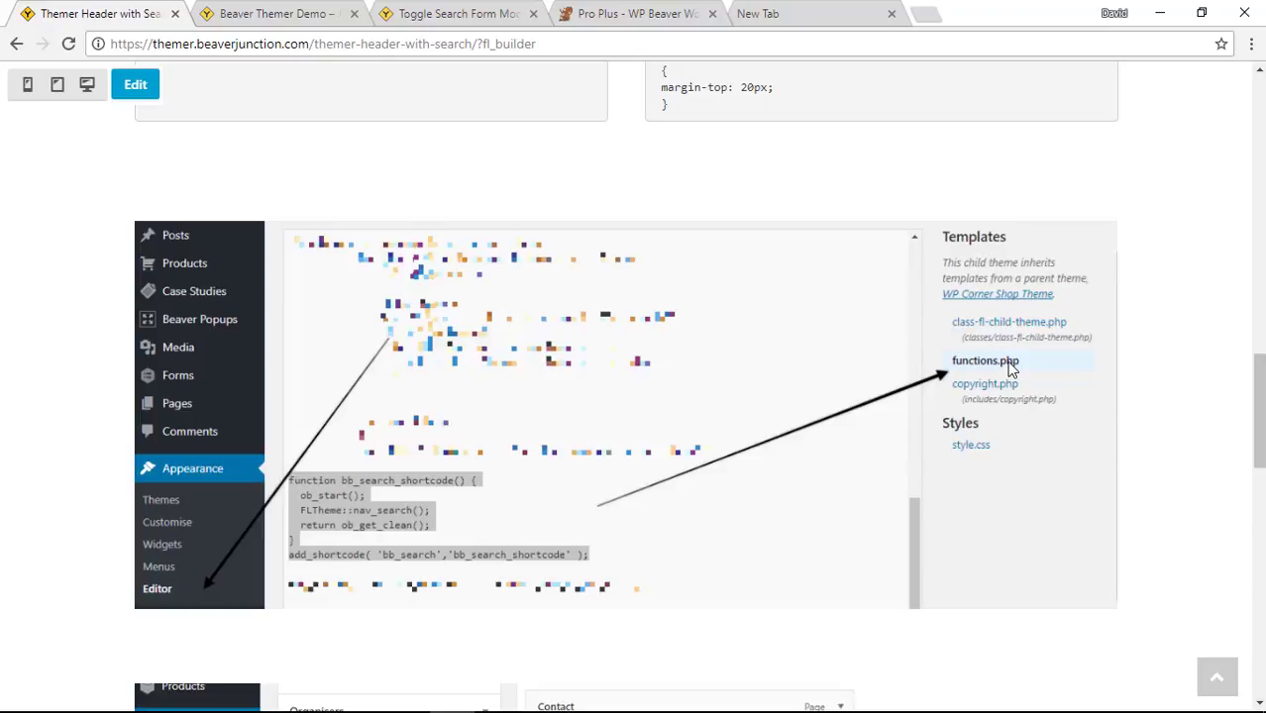
scroll(671, 510, down, 2)
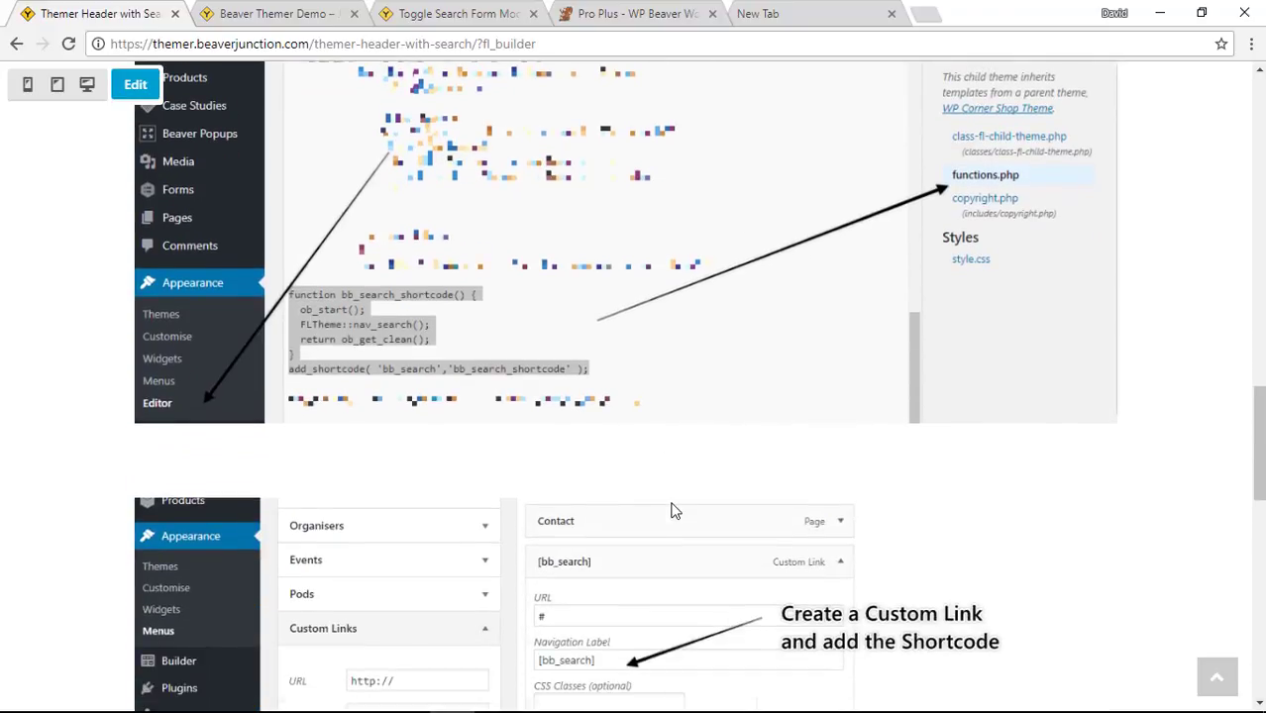
Step: Compare the shortcode note and the header's search icon with the Menus screenshot for the [bb_search] custom link
scroll(644, 455, up, 10)
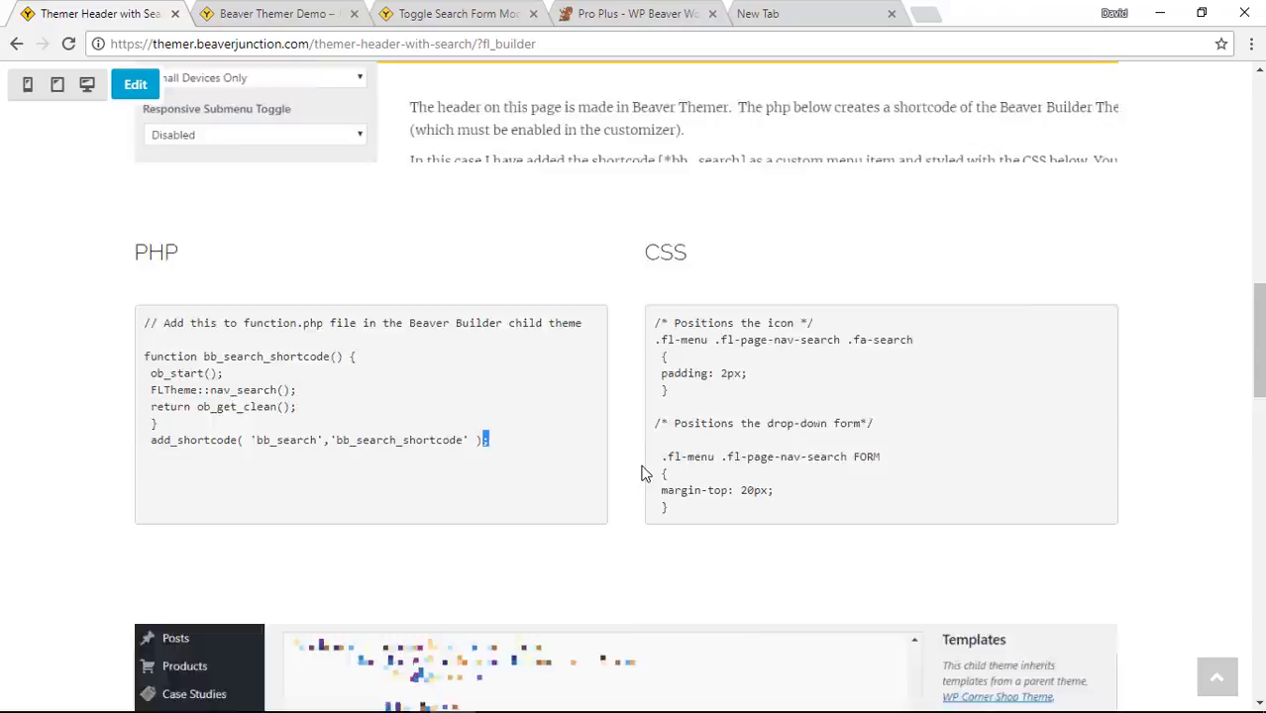
scroll(604, 454, up, 5)
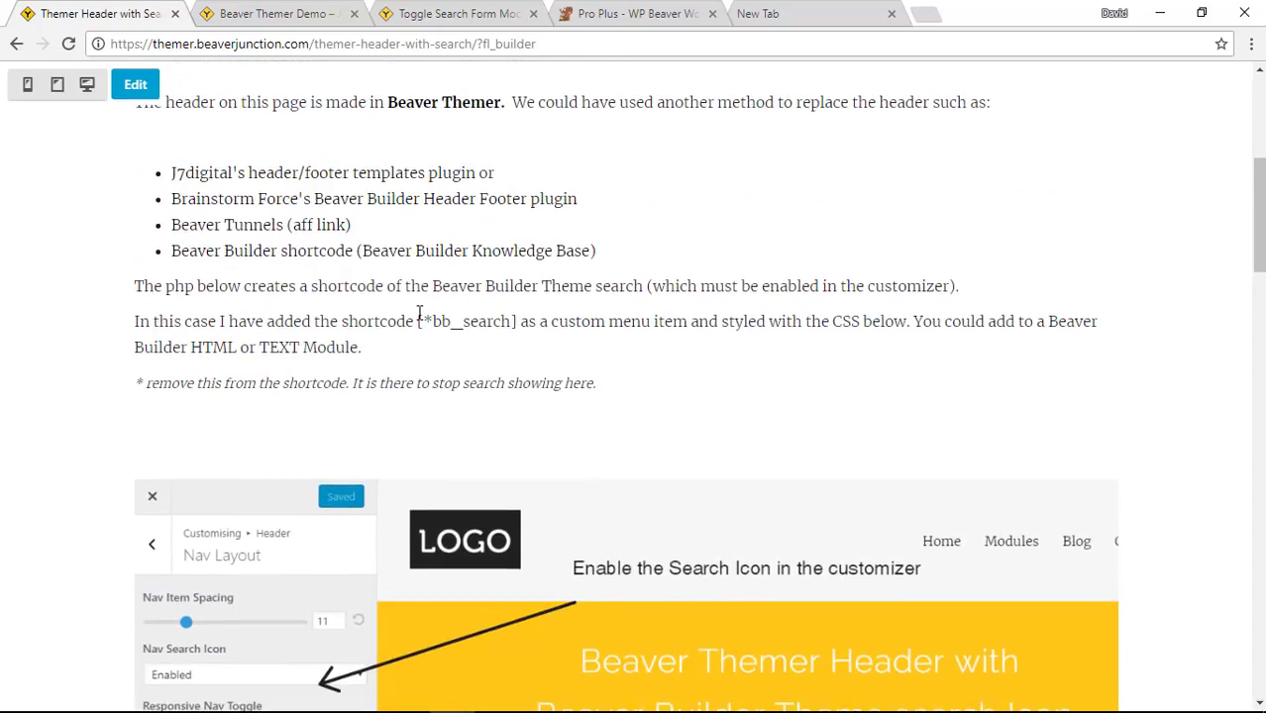
scroll(631, 400, up, 2)
scroll(502, 491, up, 3)
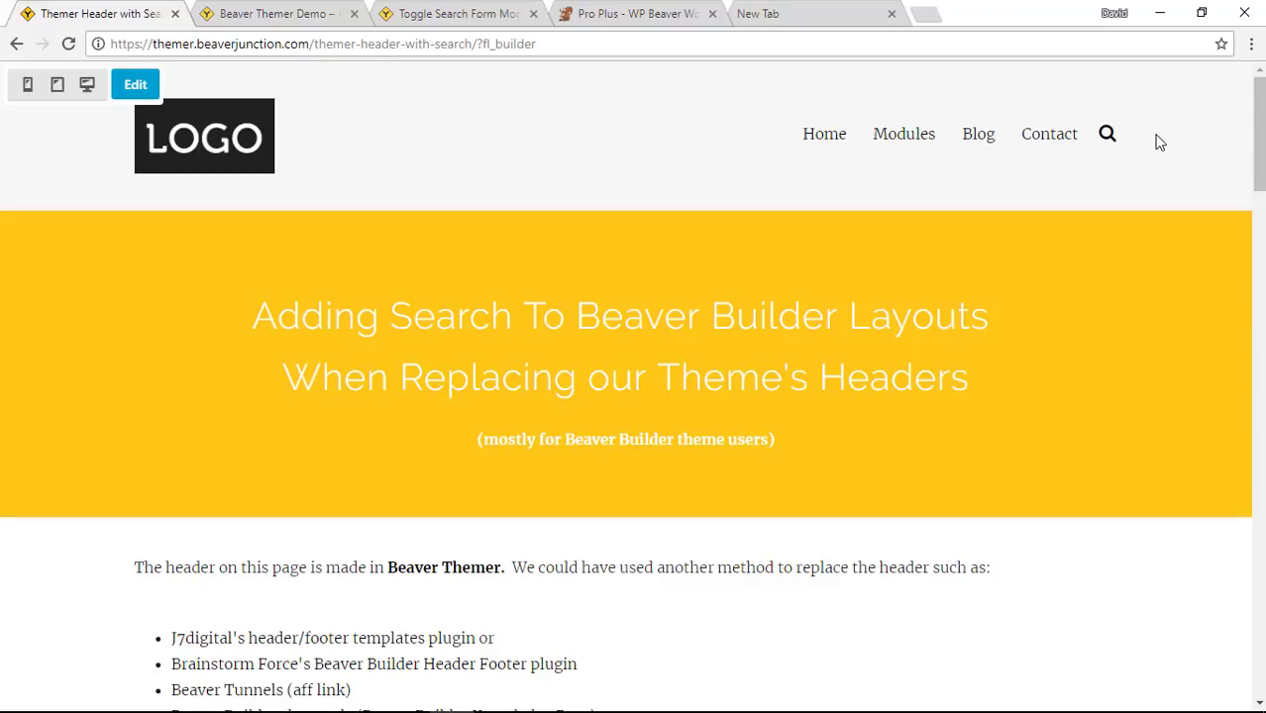
scroll(942, 277, down, 14)
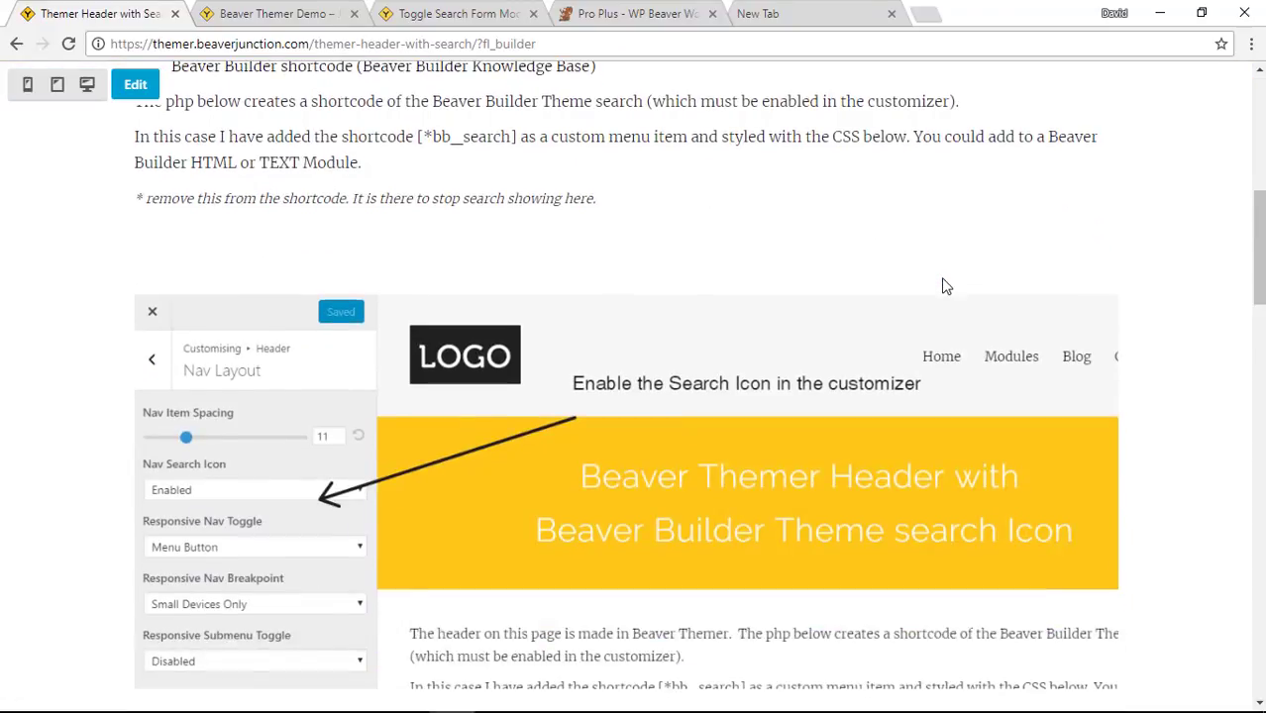
scroll(942, 285, down, 8)
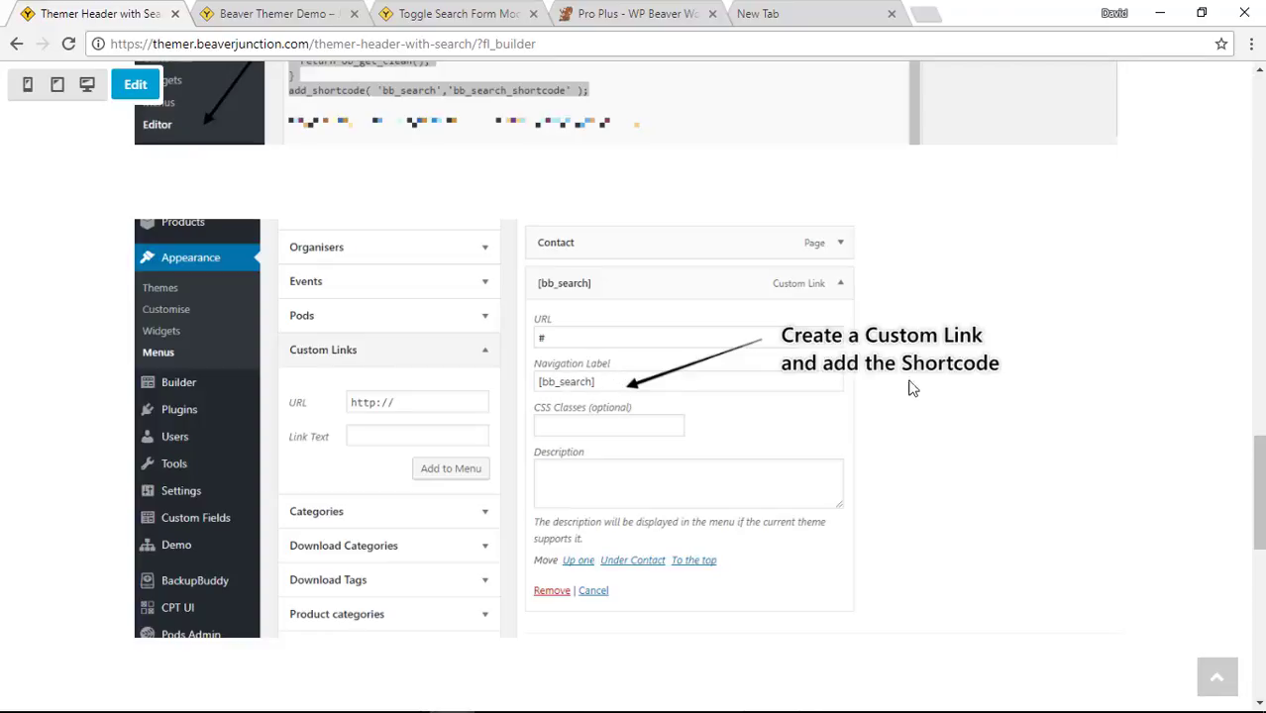
Step: Go back to the page header and try its search icon
scroll(1062, 478, up, 15)
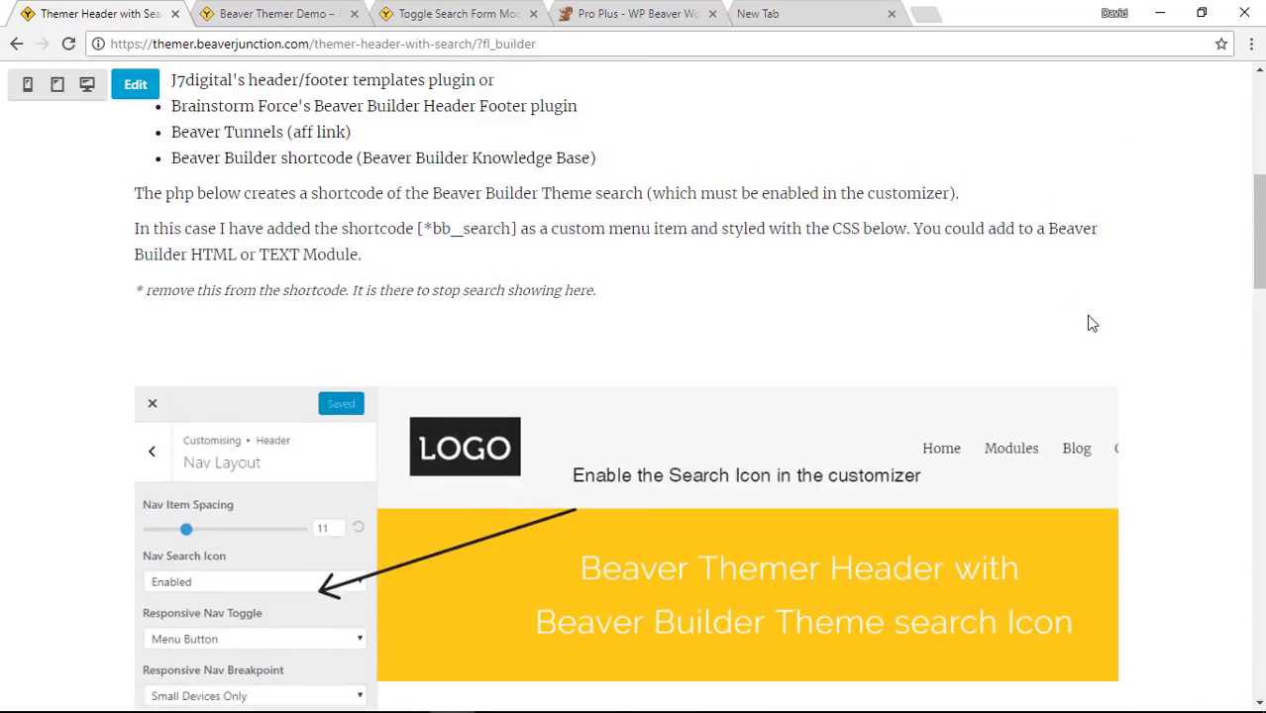
scroll(1089, 327, up, 6)
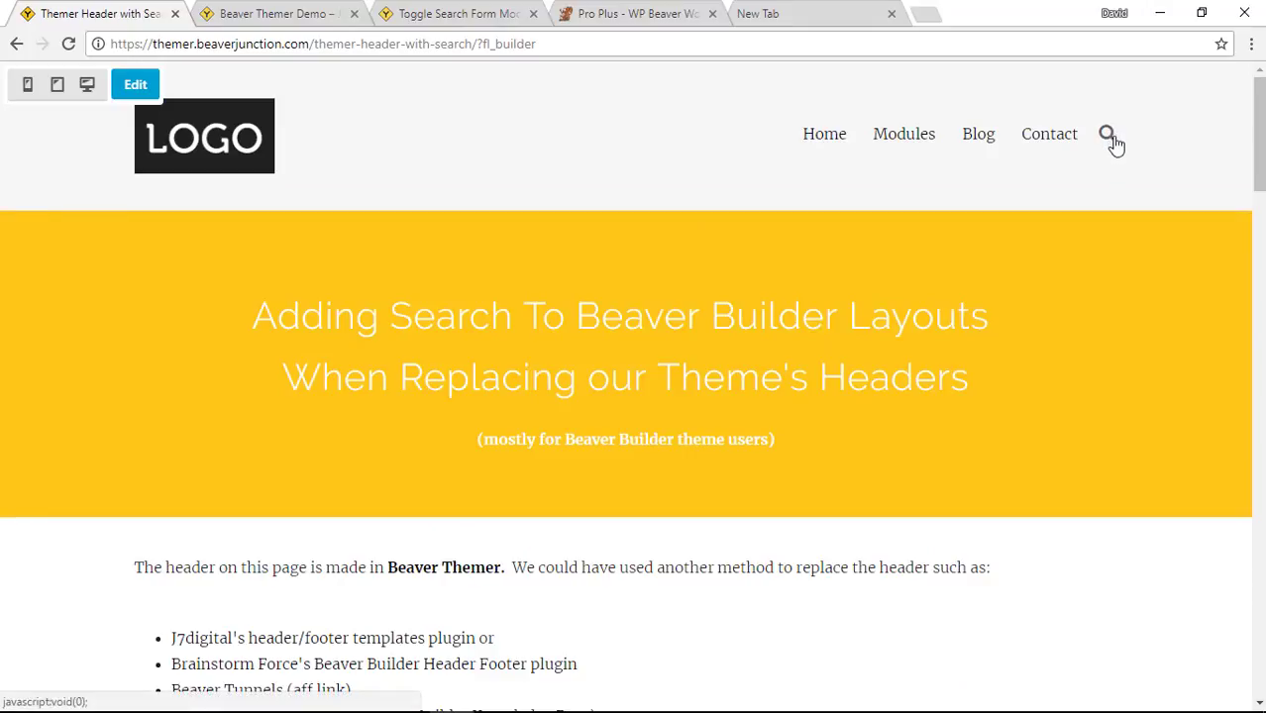
click(1111, 138)
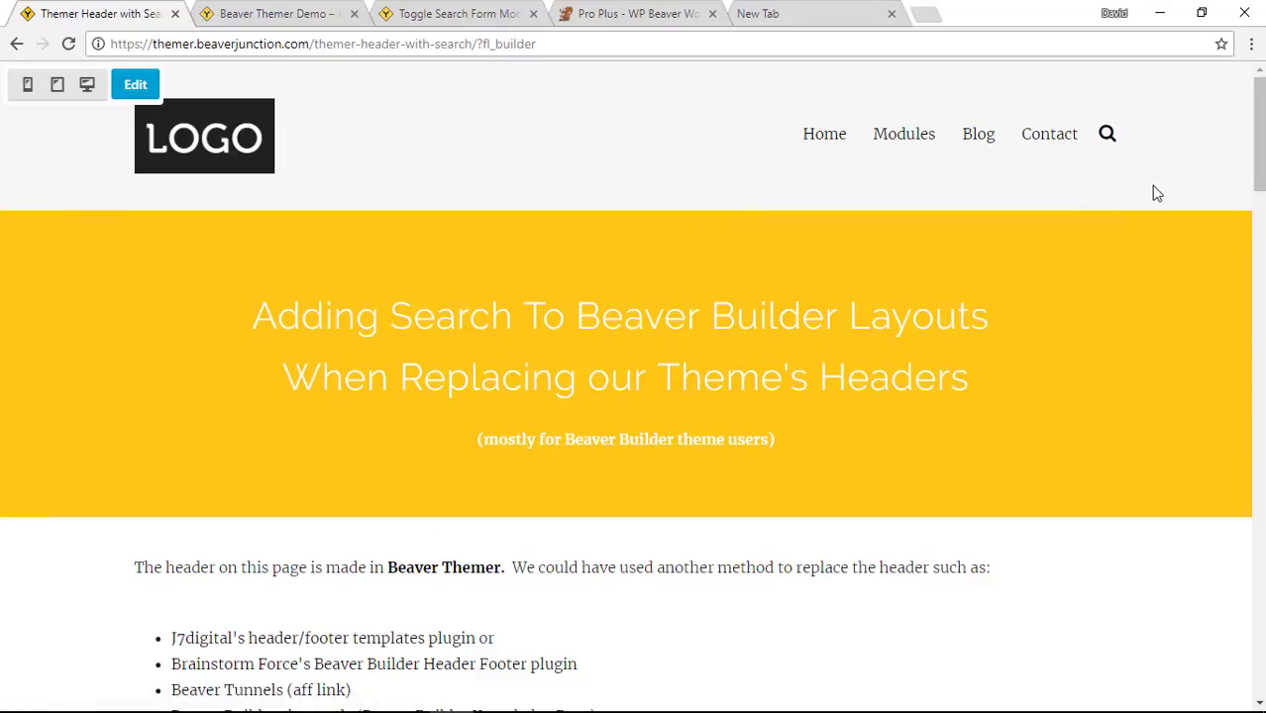
Step: Review the CSS snippet, highlighting its icon-positioning selector, and check the drop-down search form in the header
scroll(1154, 193, down, 1)
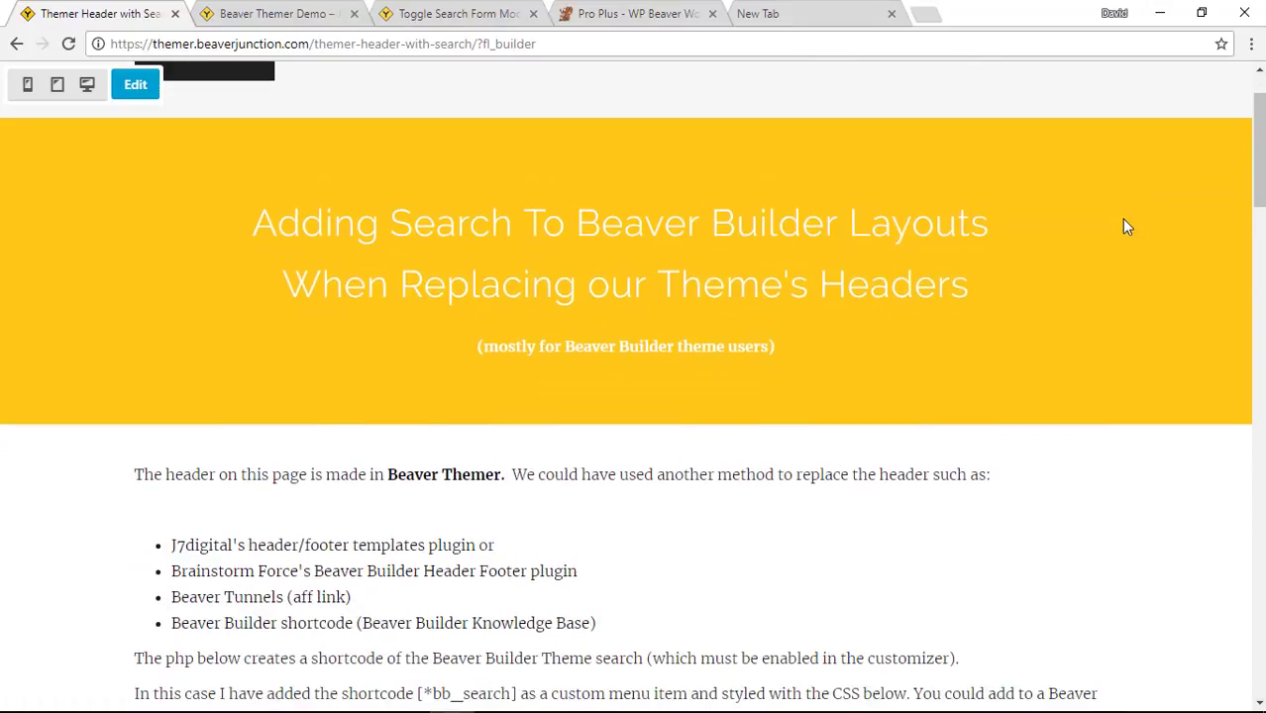
scroll(1086, 260, up, 1)
scroll(1085, 260, down, 3)
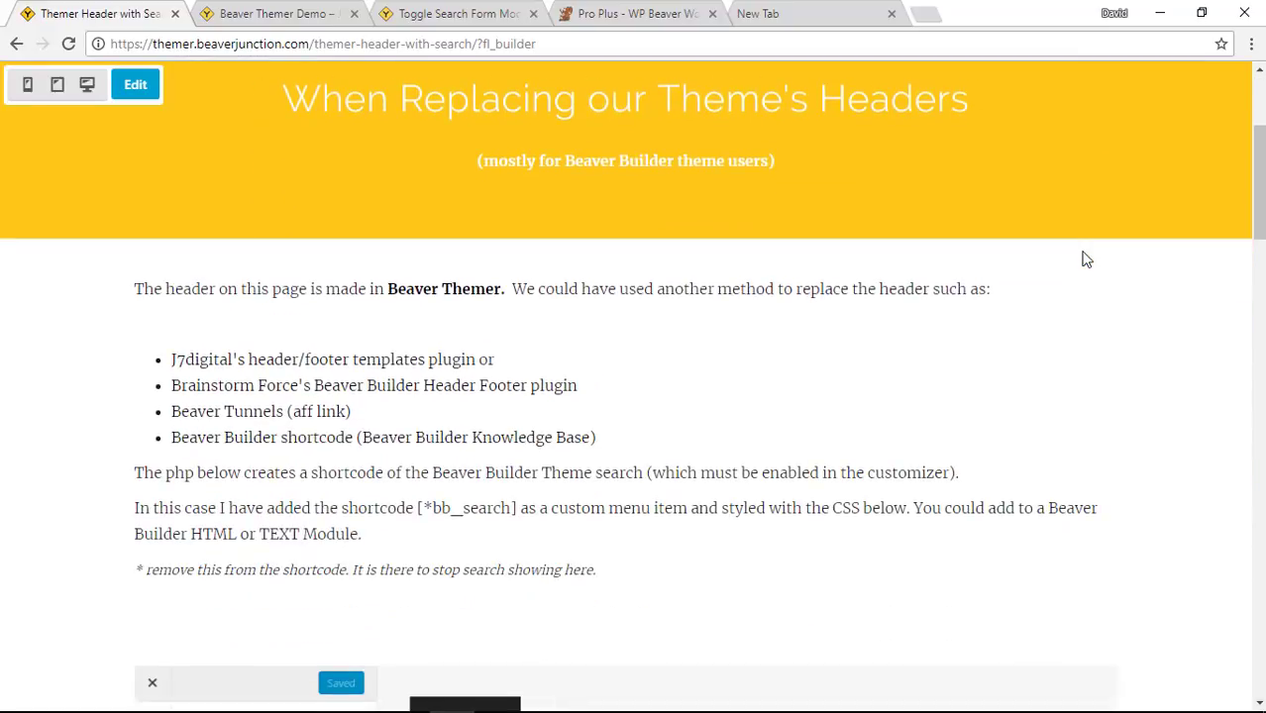
scroll(1085, 260, down, 3)
scroll(1086, 260, down, 8)
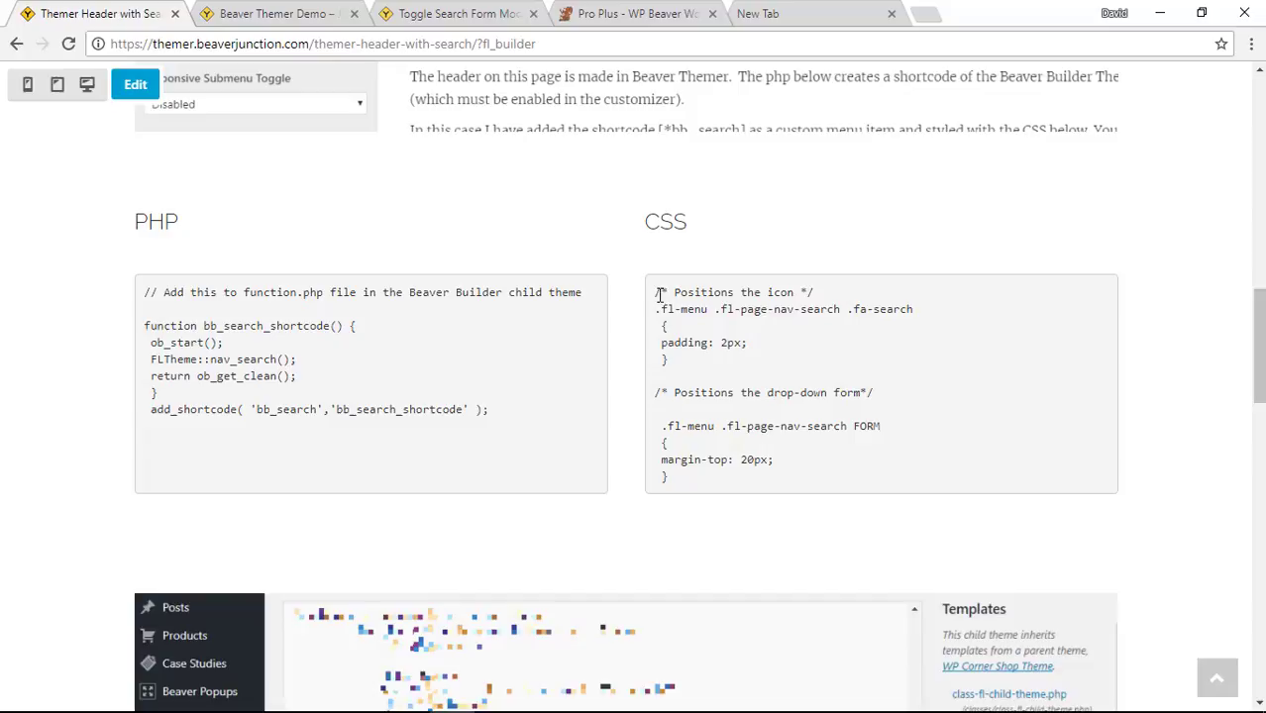
drag(655, 313, 762, 328)
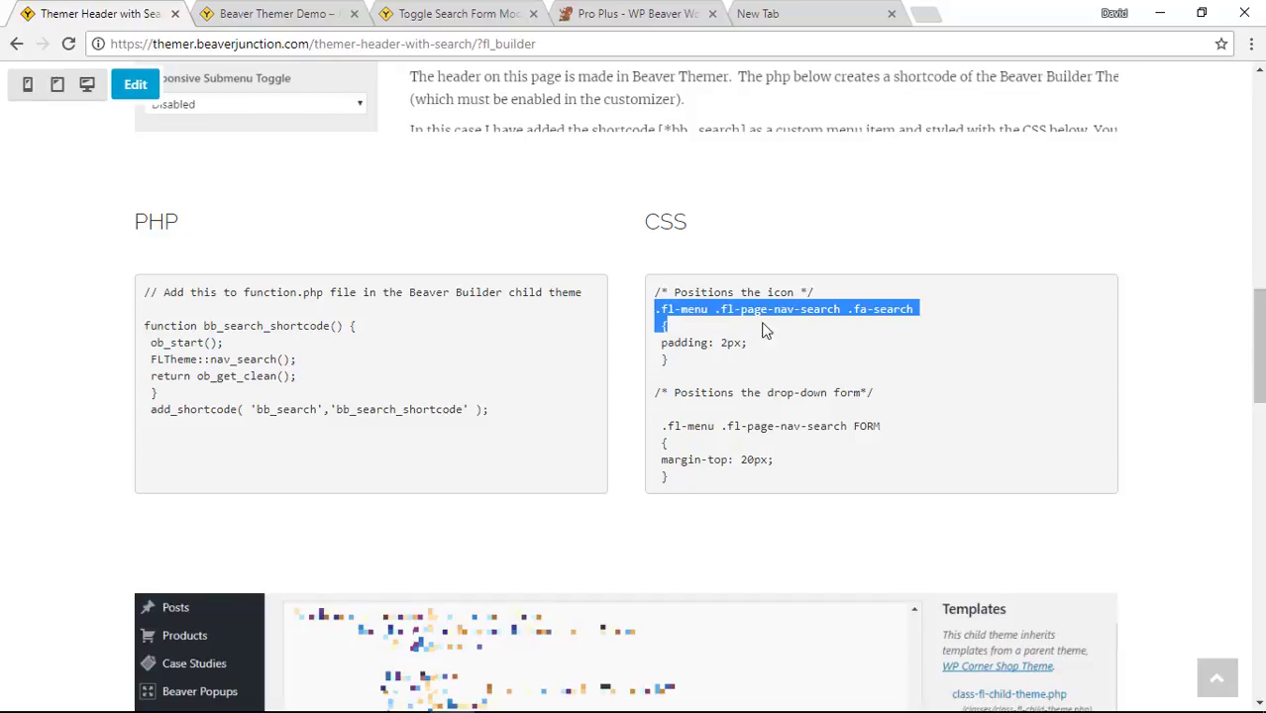
click(689, 343)
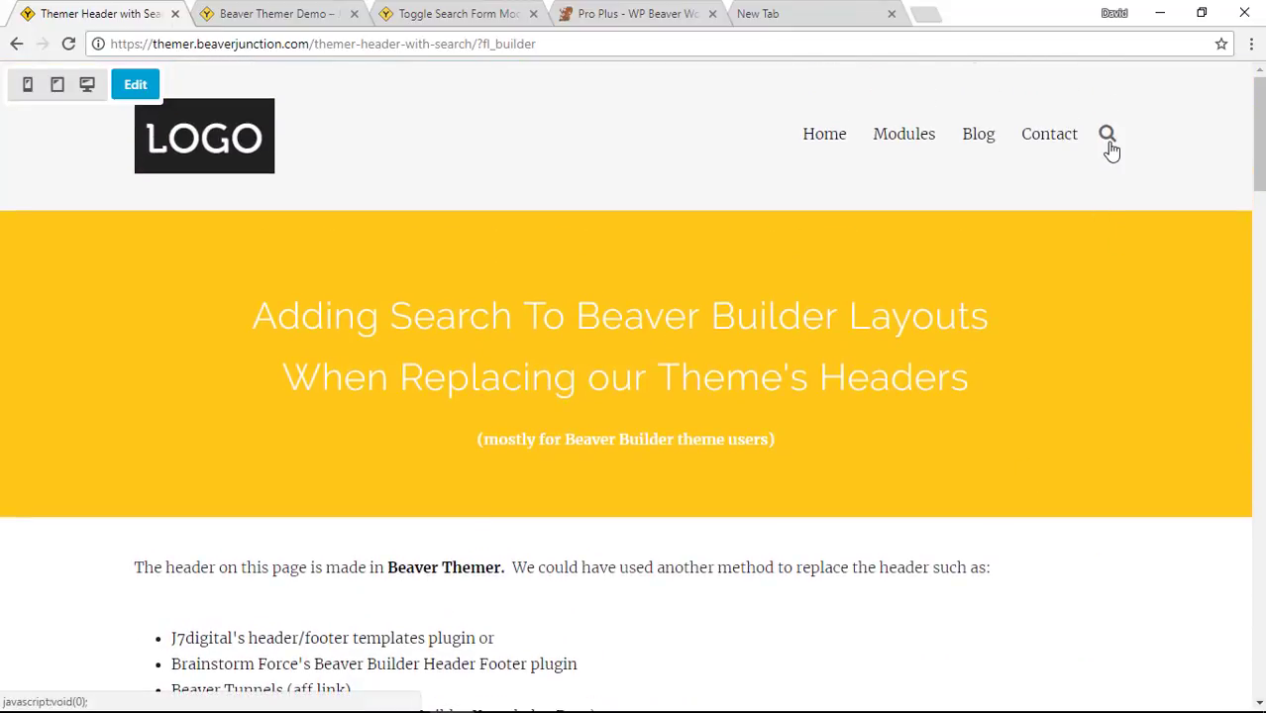
click(1108, 144)
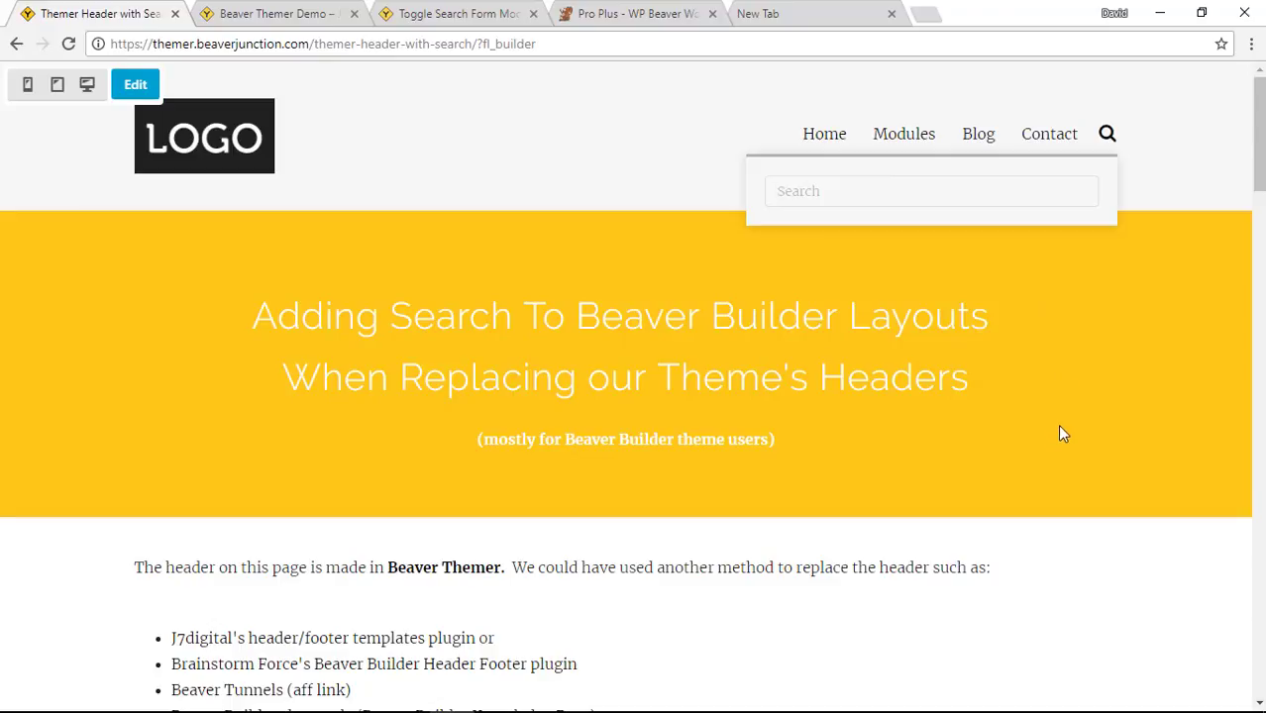
click(1080, 473)
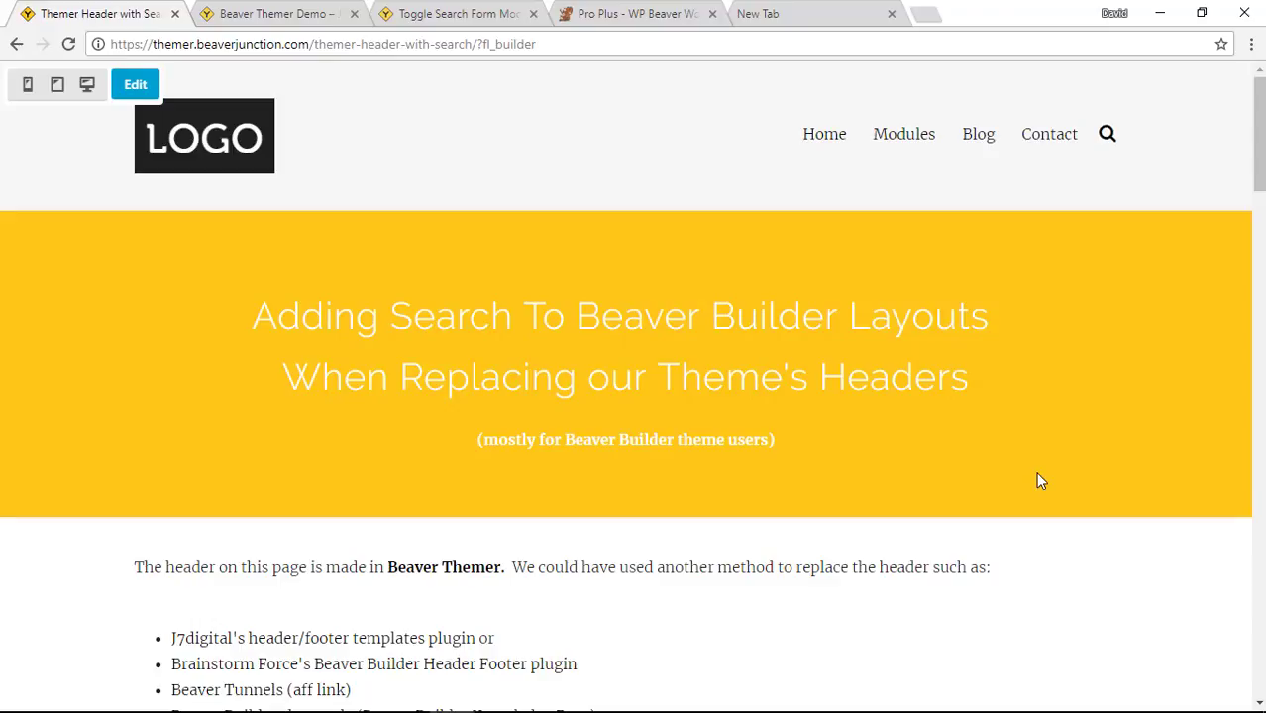
Step: Open the page's layout CSS in the builder, check the icon and drop-down form rules, and save it
key(p)
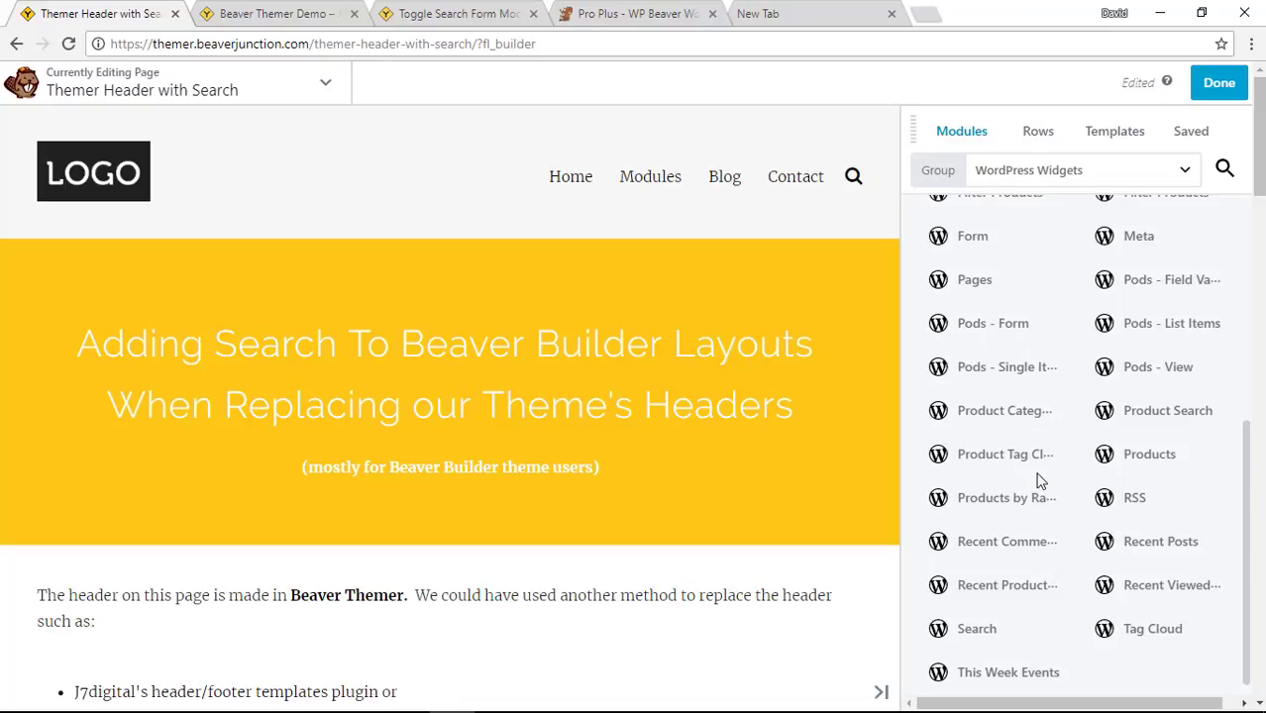
key(ctrl+y)
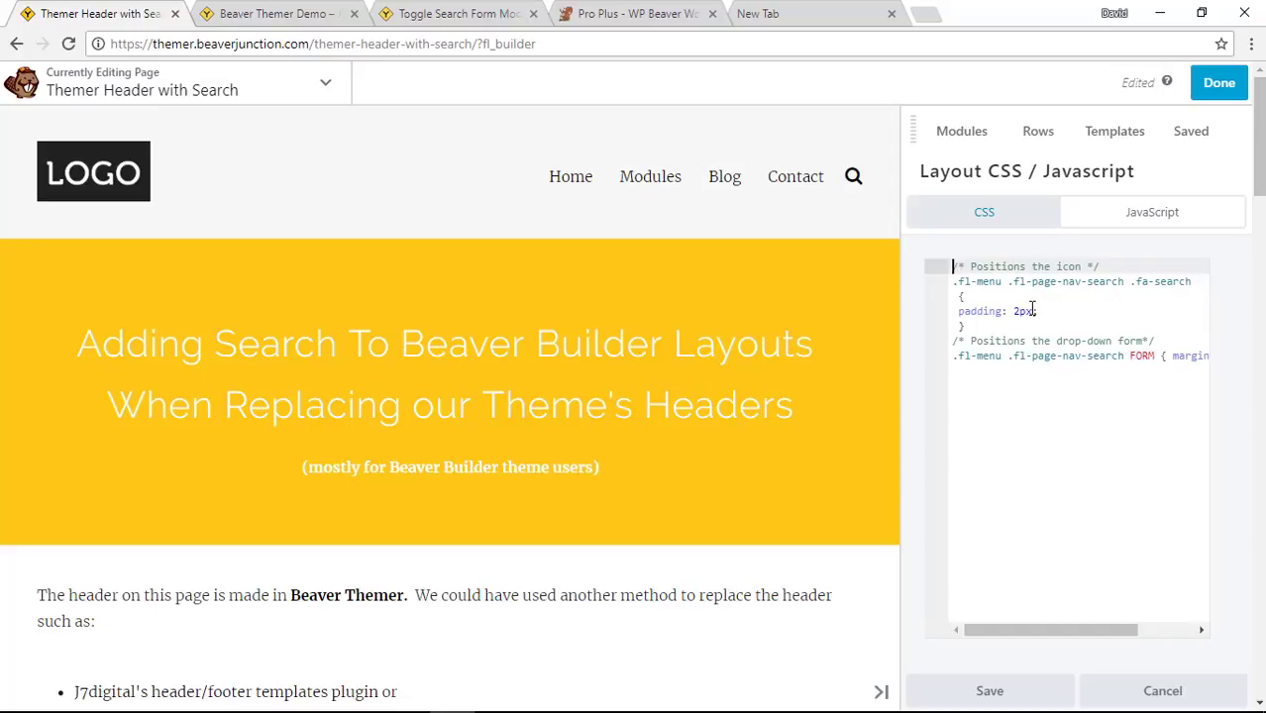
click(991, 691)
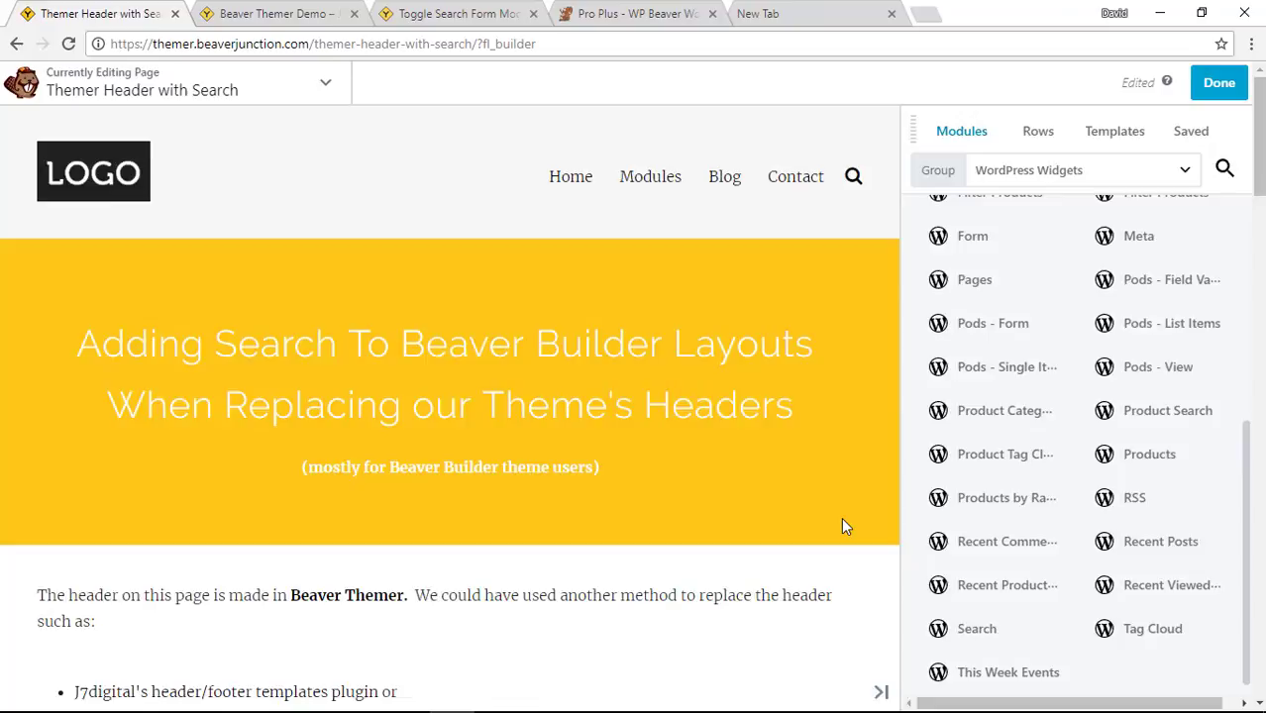
Step: Preview the page and review the customizer, code and menu sections down to the WordPress Search Widget example
key(p)
scroll(939, 446, down, 3)
scroll(939, 445, down, 6)
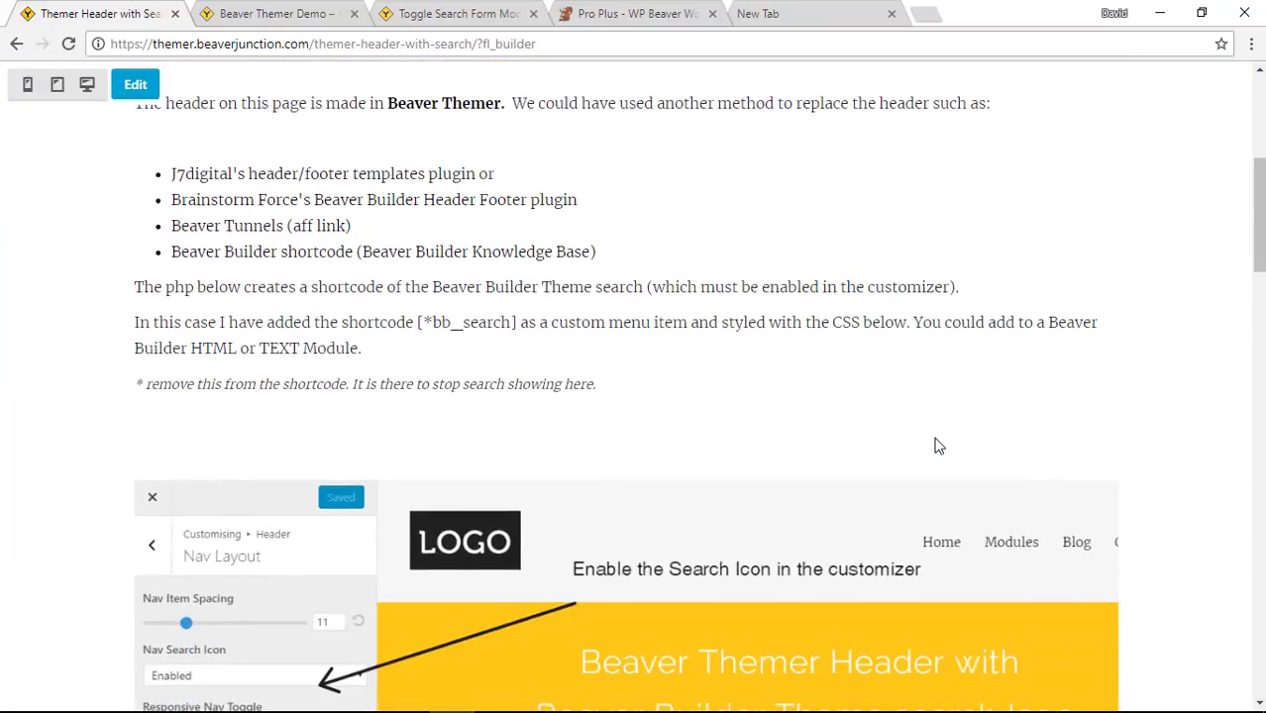
scroll(939, 445, down, 7)
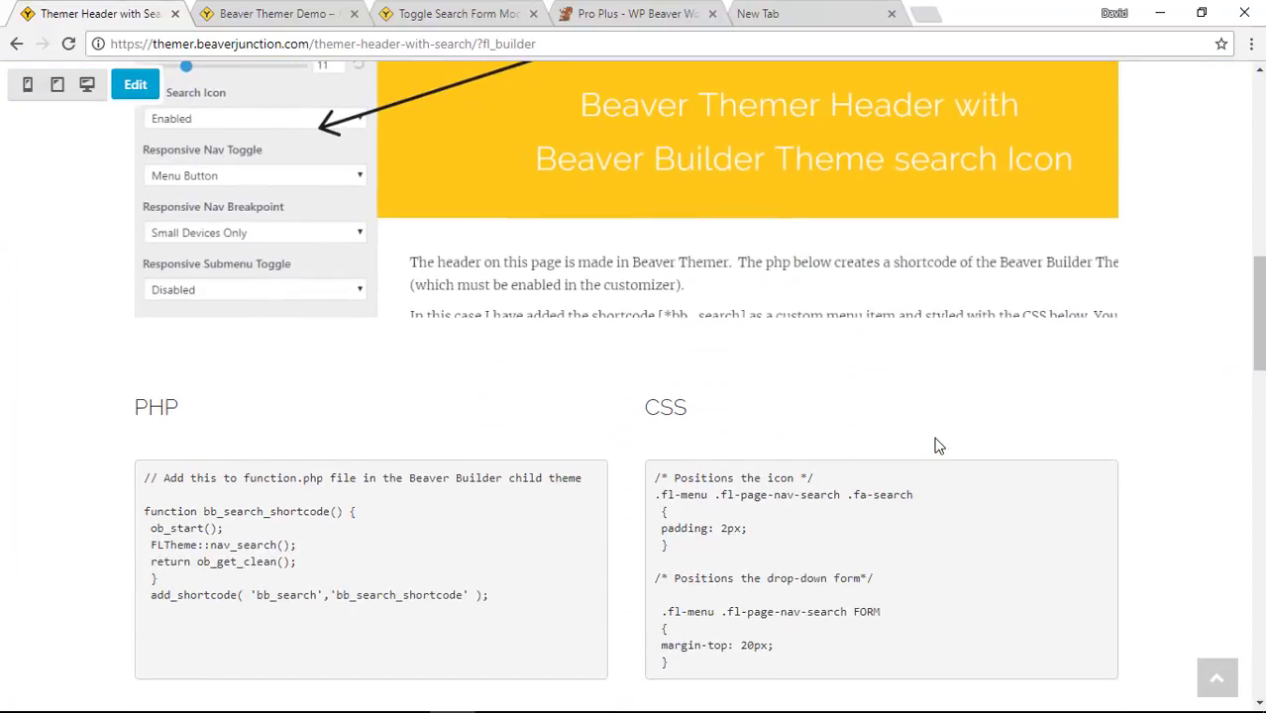
scroll(939, 445, down, 6)
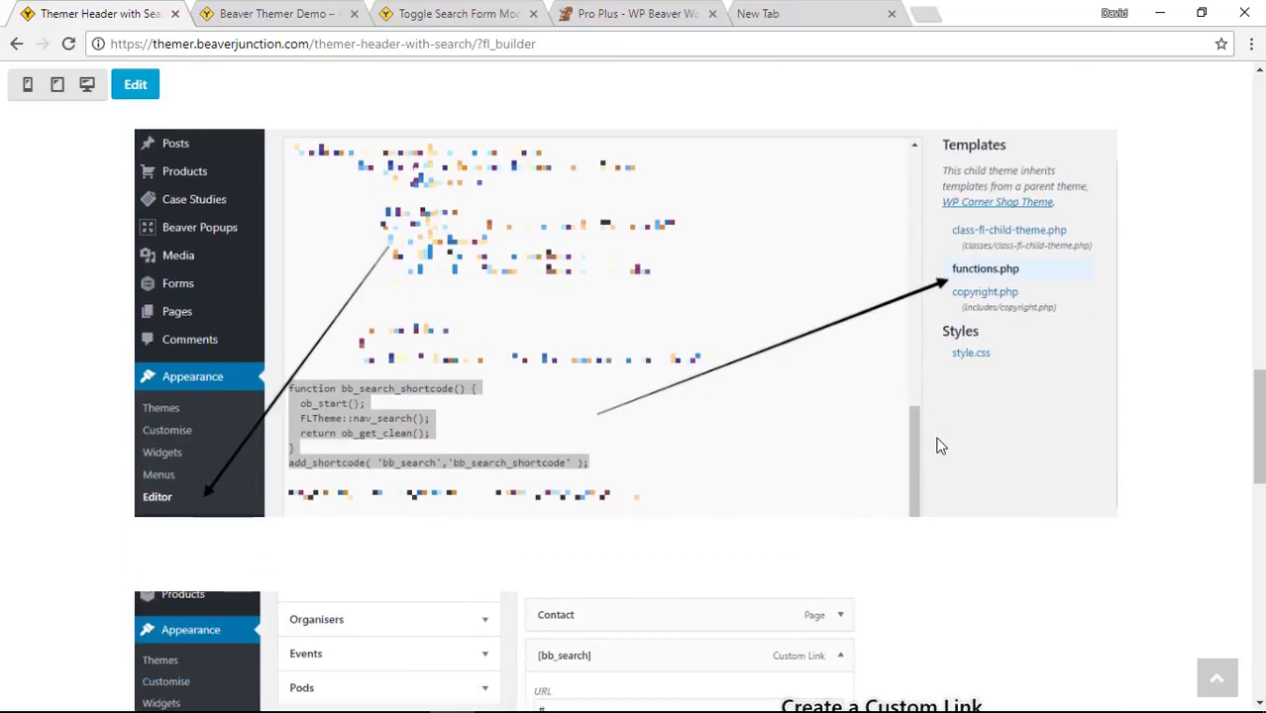
scroll(909, 416, down, 5)
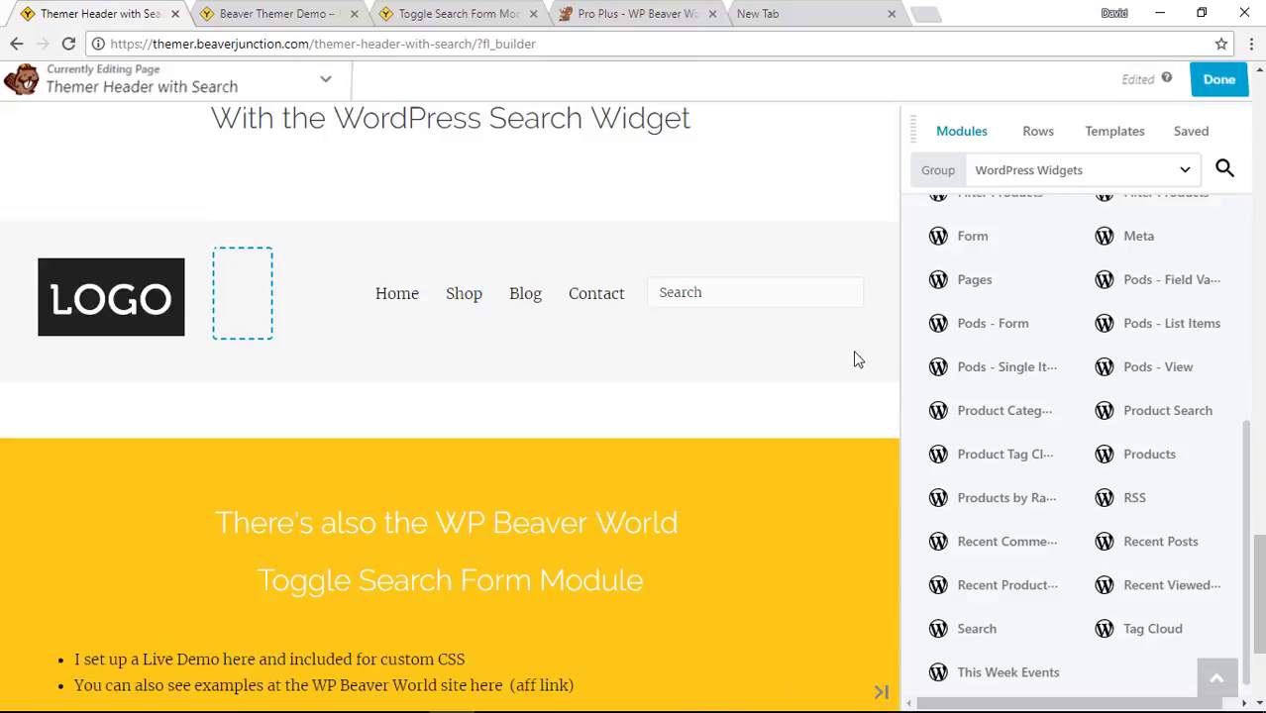
Step: Show the WordPress Widgets module group and locate the Search widget in it
scroll(848, 365, down, 2)
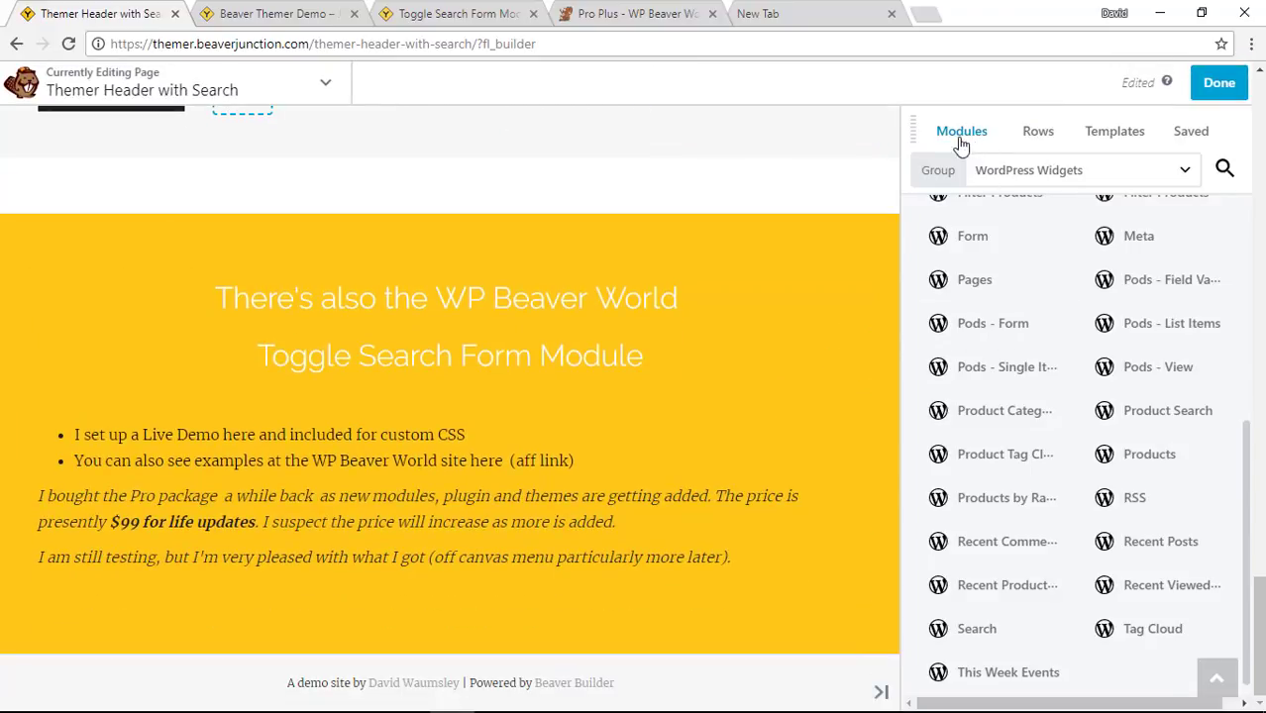
click(1068, 171)
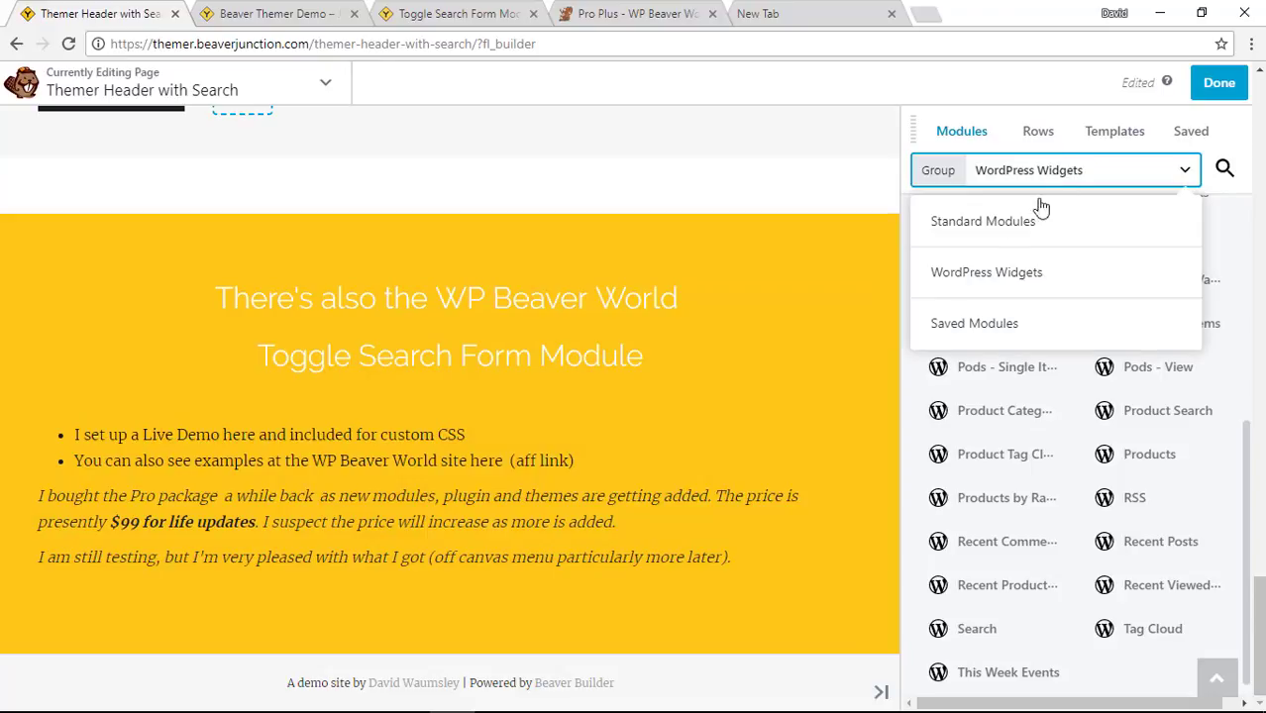
click(985, 286)
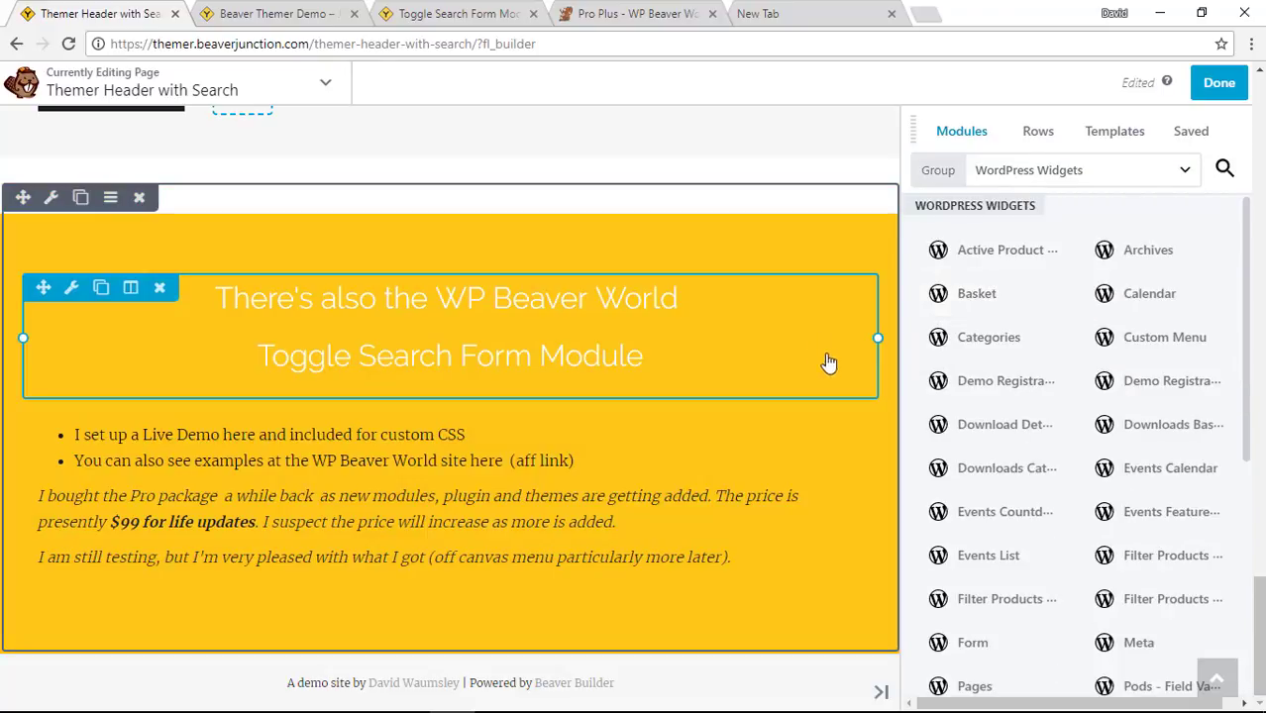
scroll(822, 328, up, 3)
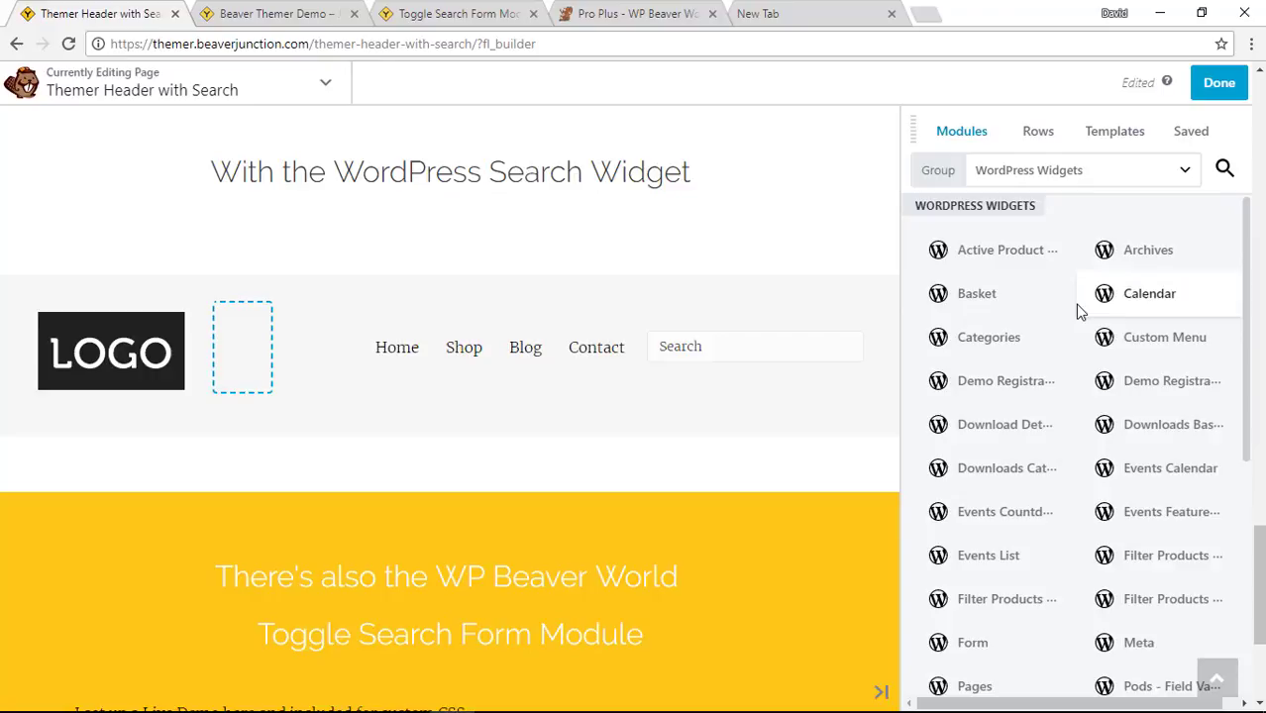
scroll(1079, 311, down, 4)
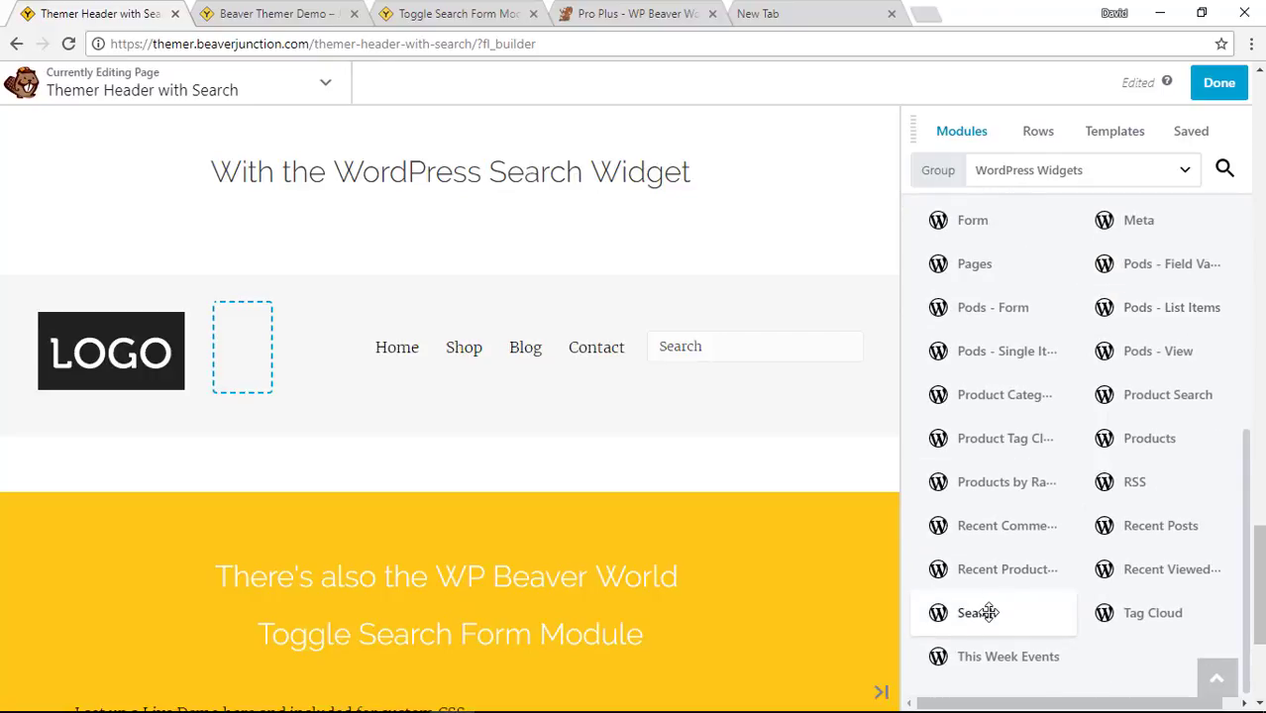
Step: Open the settings of the Search widget in the sample header and view its Advanced options
mouse_move(762, 359)
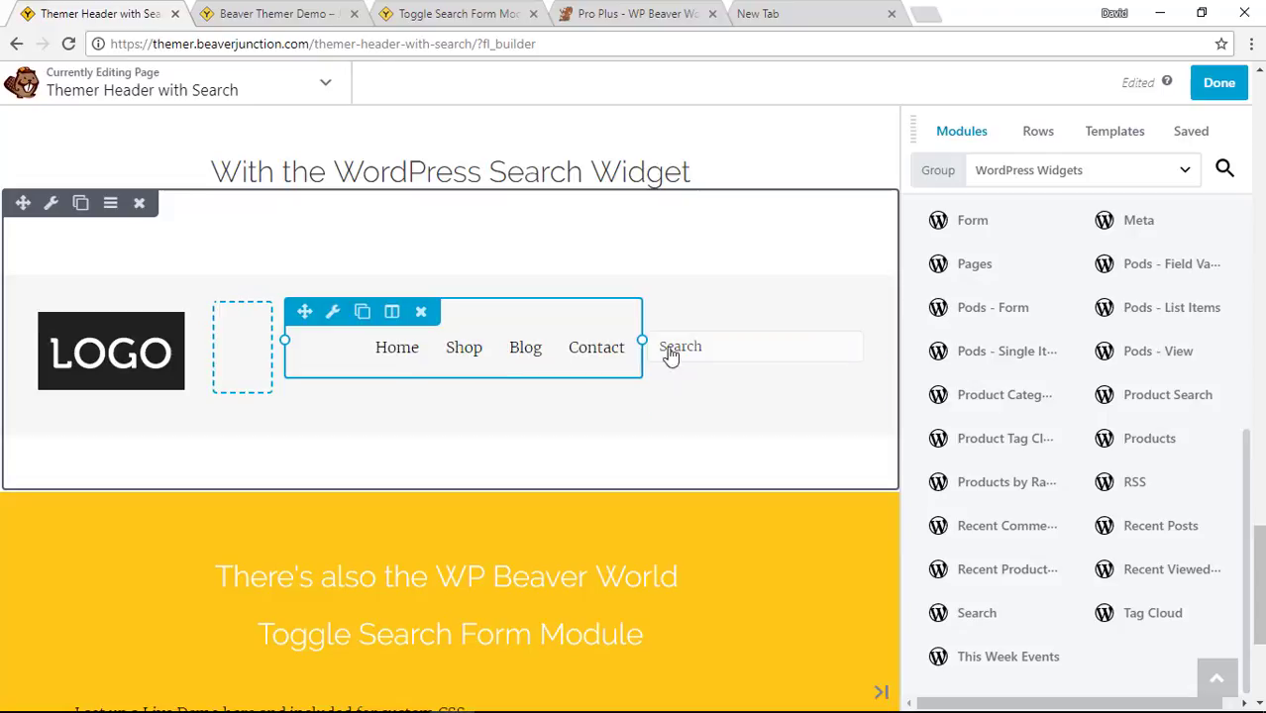
click(742, 359)
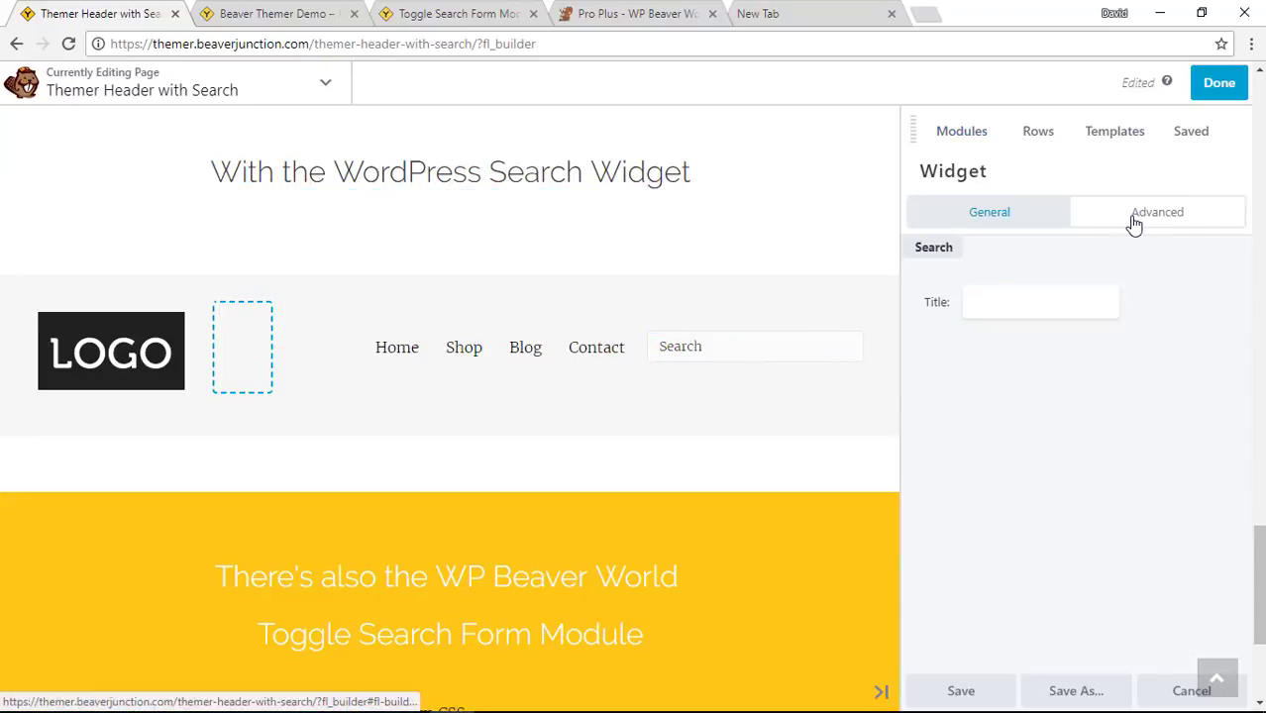
click(1133, 222)
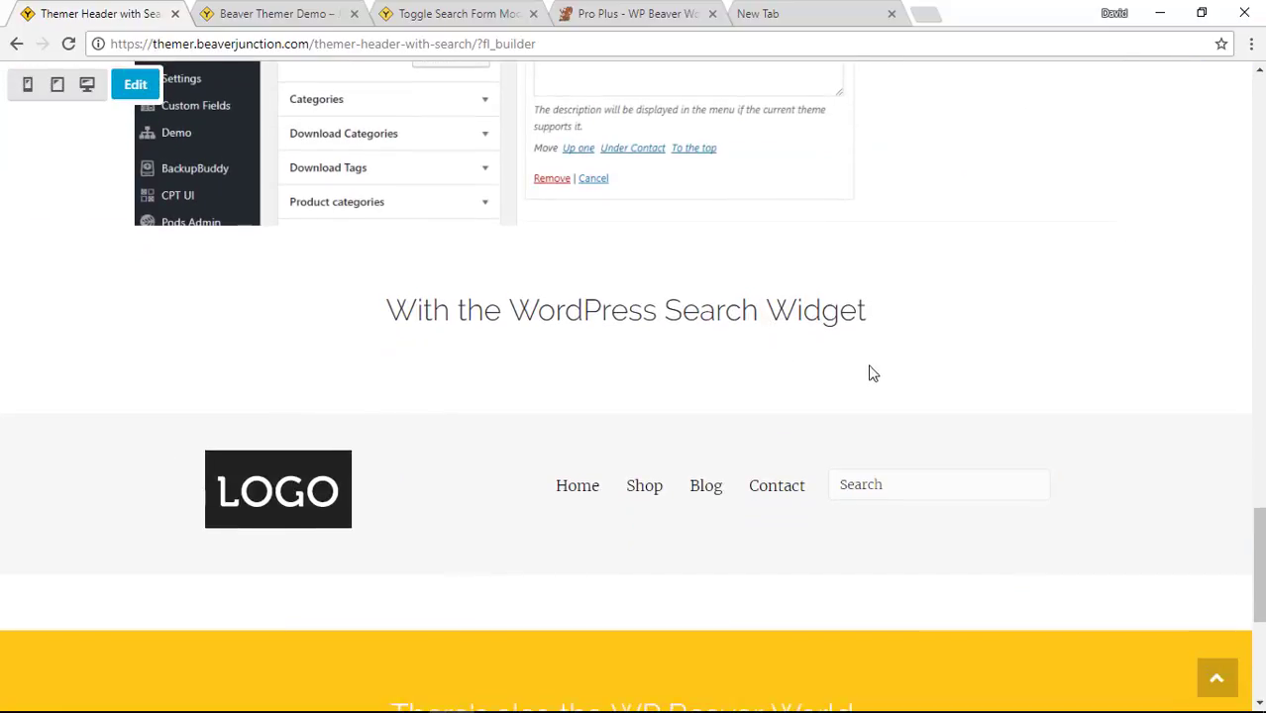
Step: Review the previewed page back up to its introduction and down to the WP Beaver World Toggle Search Form Module section
scroll(870, 370, up, 4)
scroll(878, 379, up, 7)
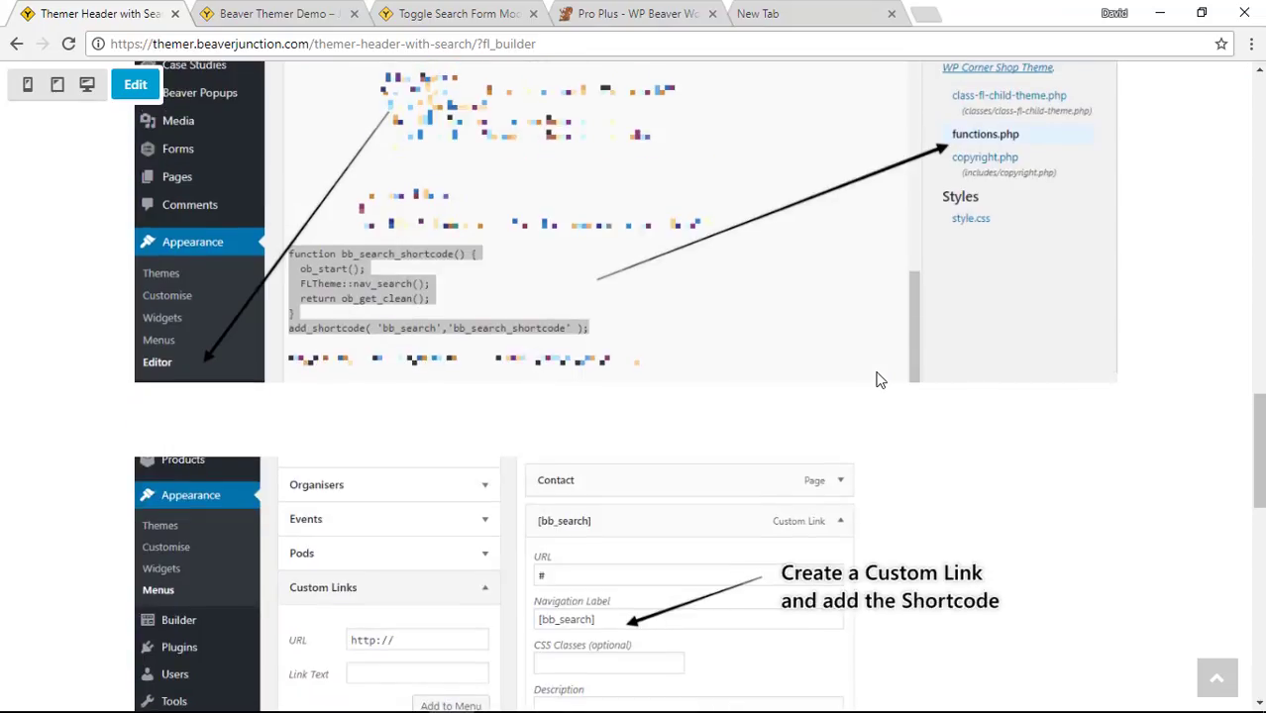
scroll(880, 380, up, 2)
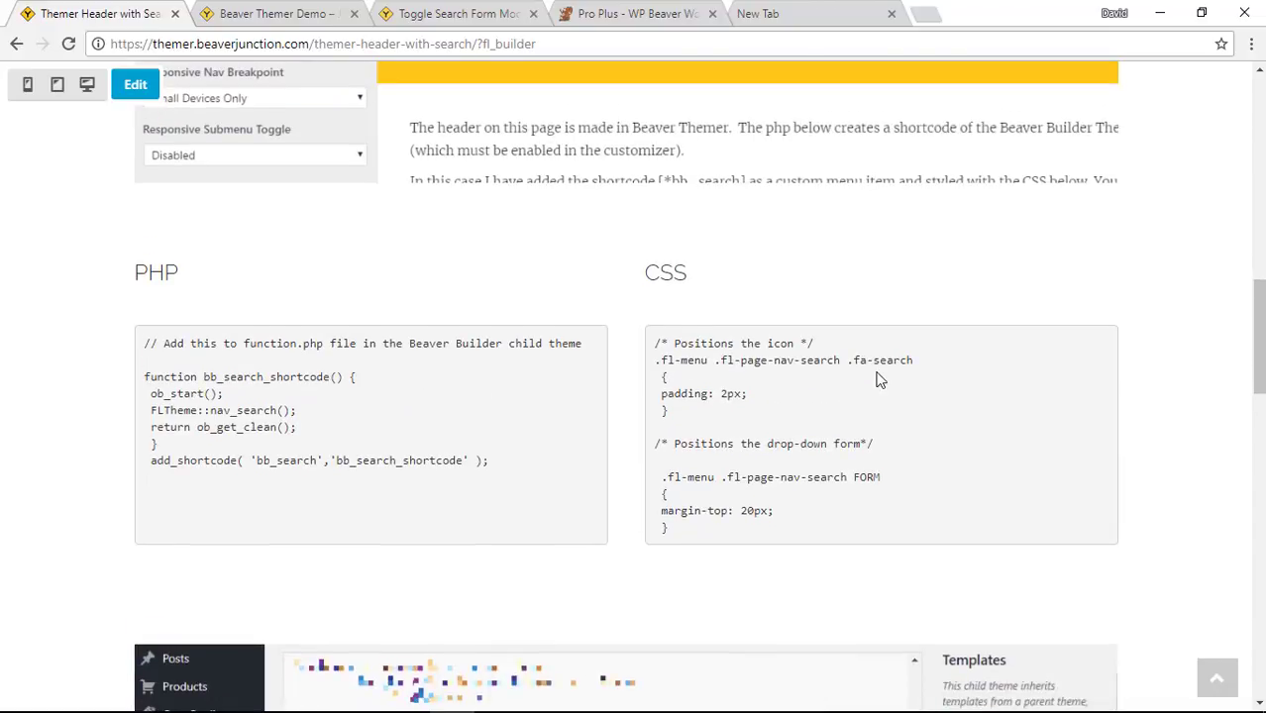
scroll(875, 379, up, 4)
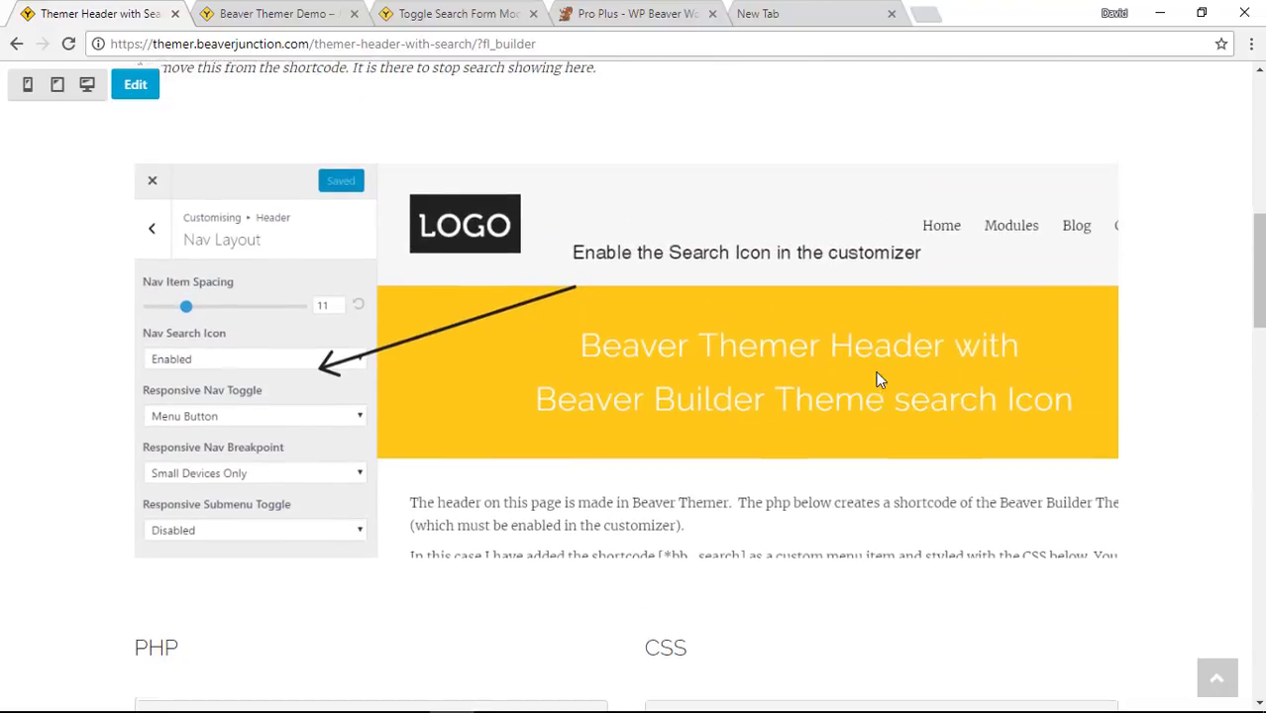
scroll(879, 379, up, 5)
scroll(880, 381, up, 1)
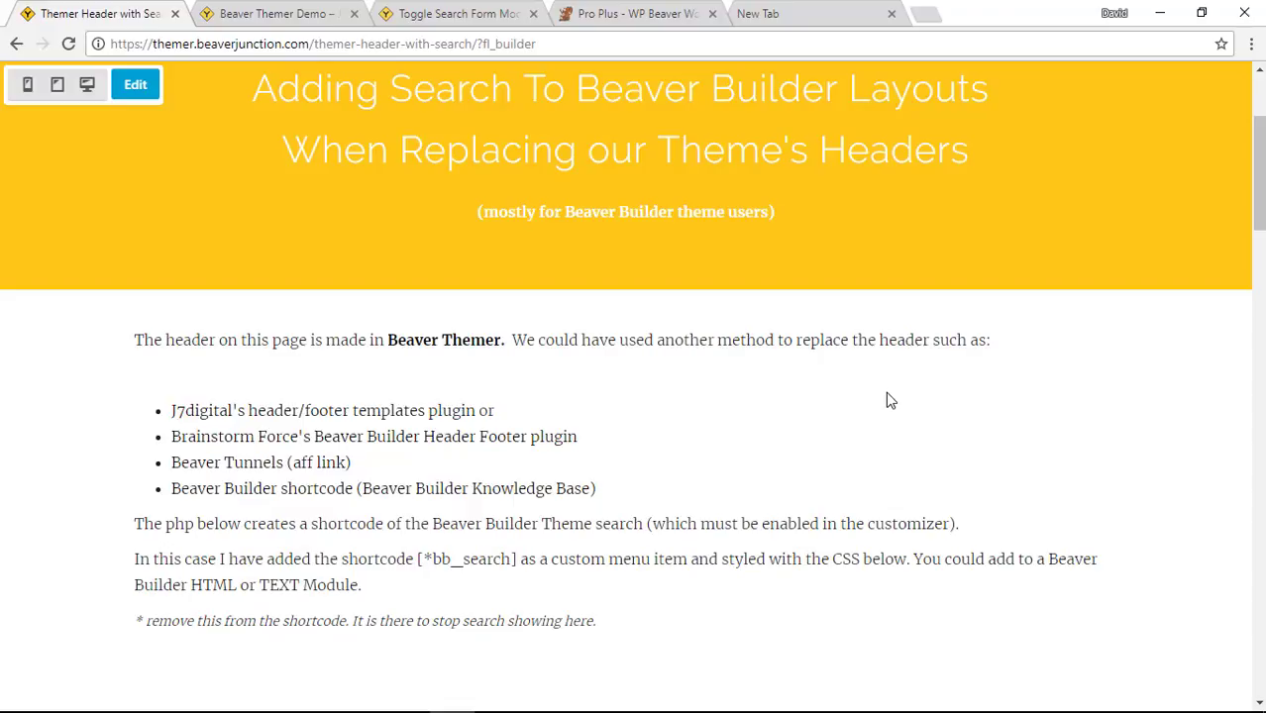
scroll(888, 401, down, 5)
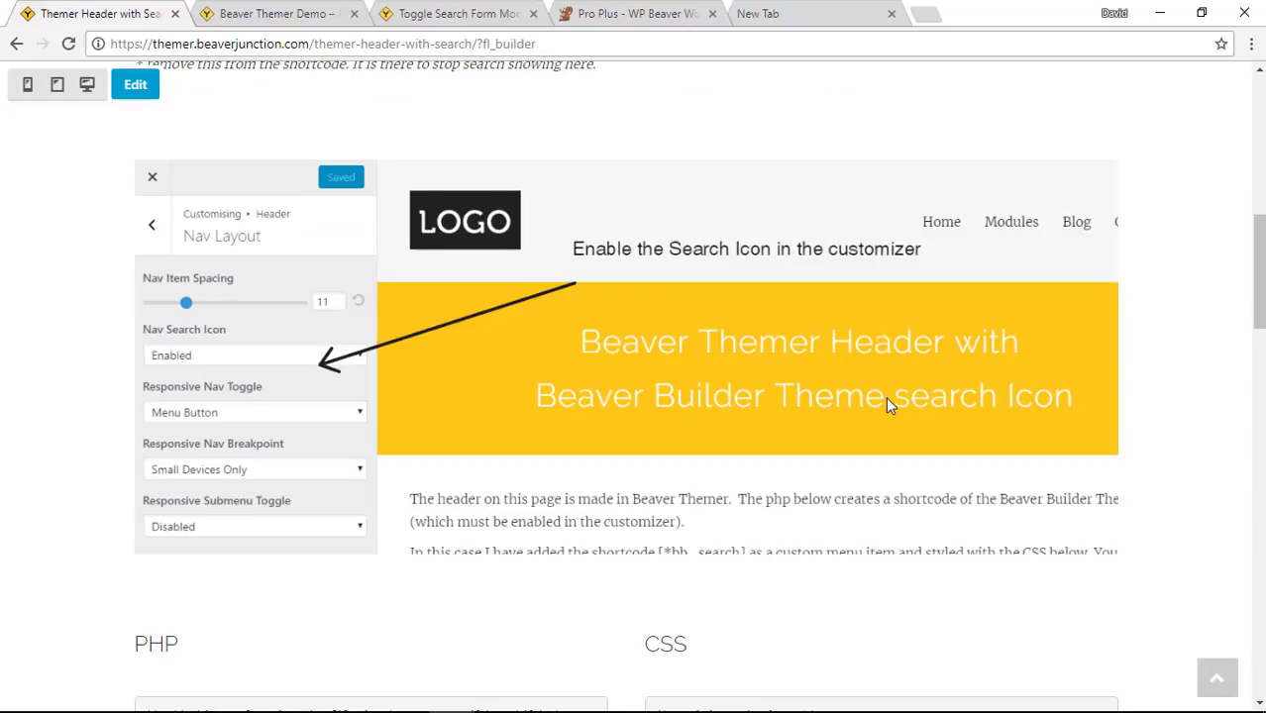
scroll(887, 402, down, 7)
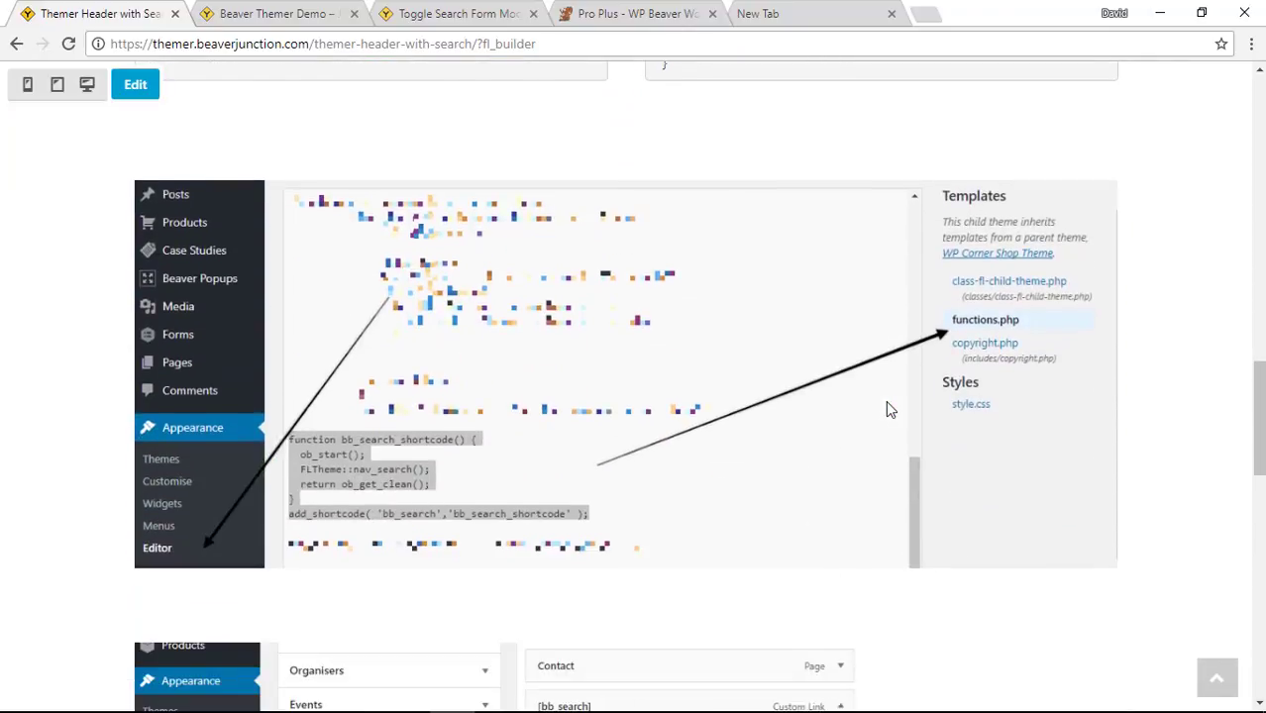
scroll(888, 403, down, 7)
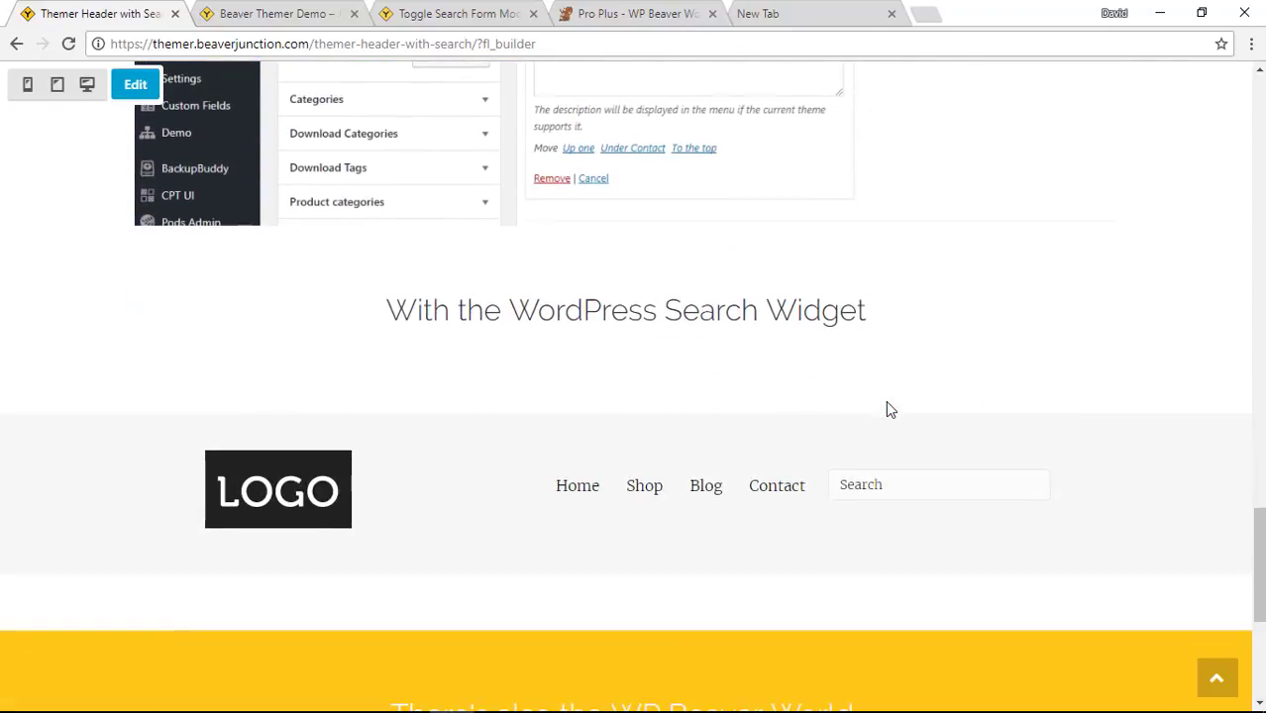
scroll(889, 409, down, 4)
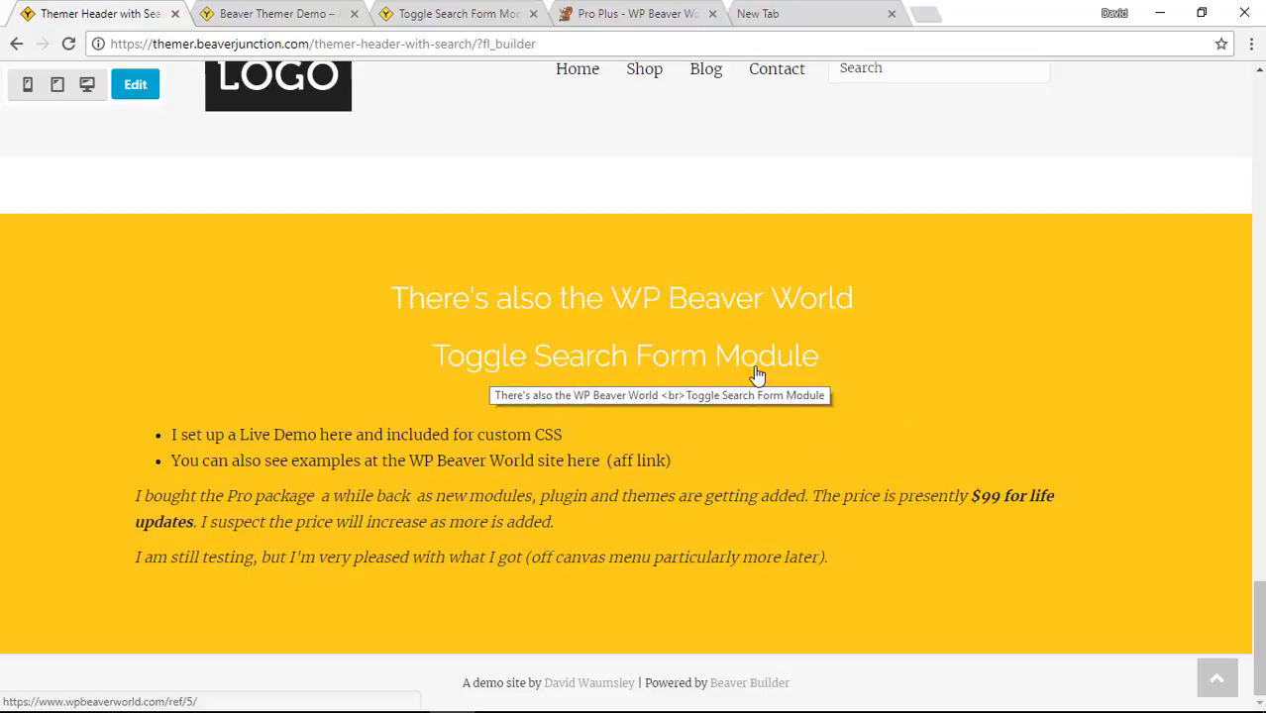
Step: Switch to the Toggle Search Form Module demo page and try the expanding search field beside the sample menu
click(450, 18)
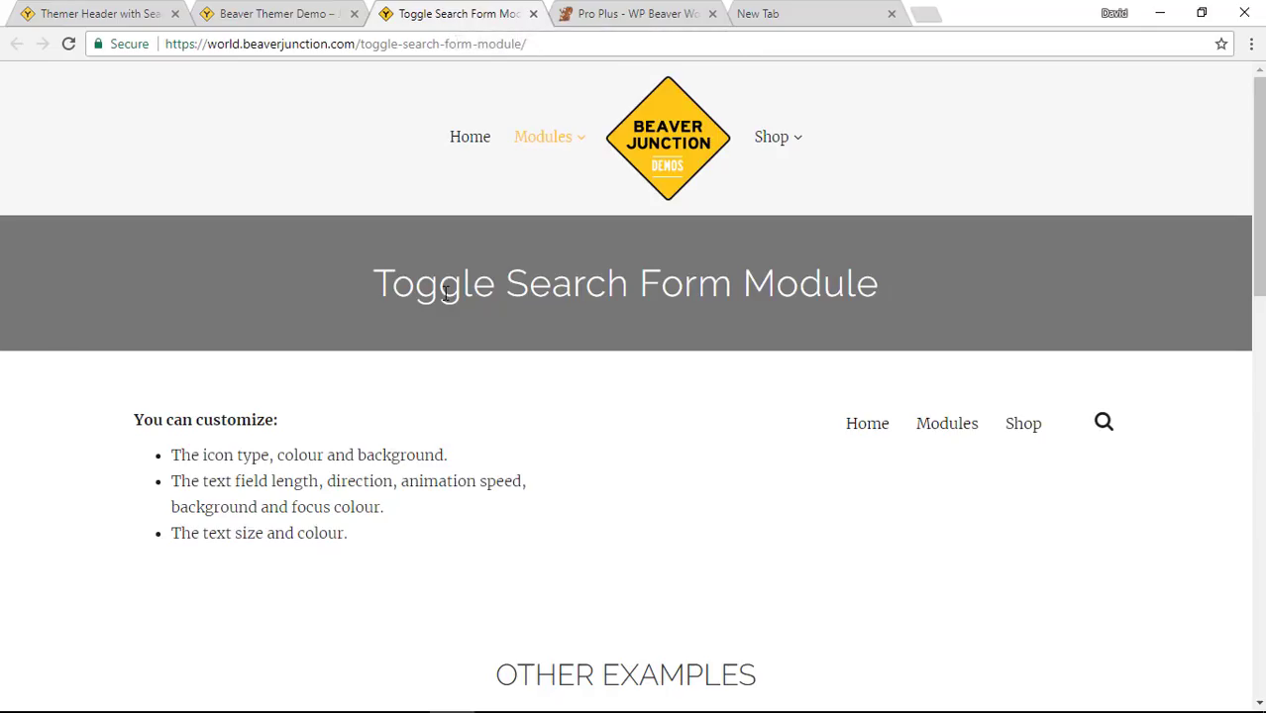
scroll(445, 293, down, 2)
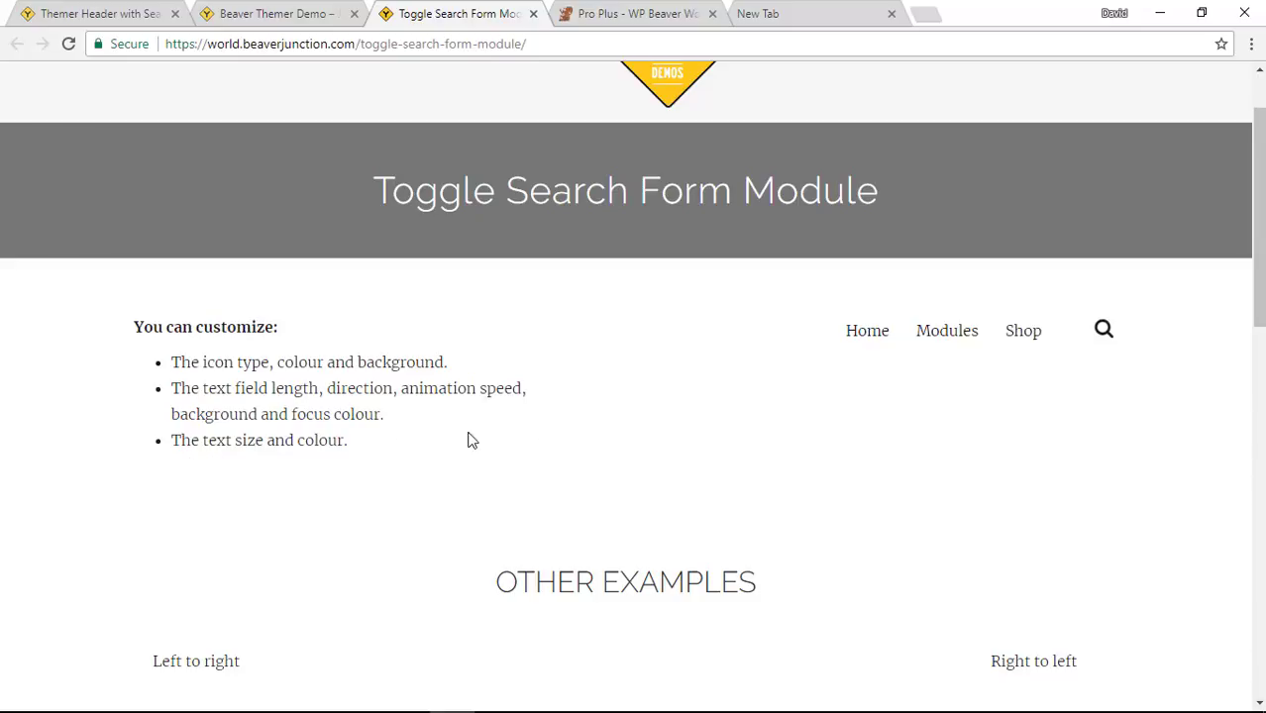
scroll(415, 531, up, 1)
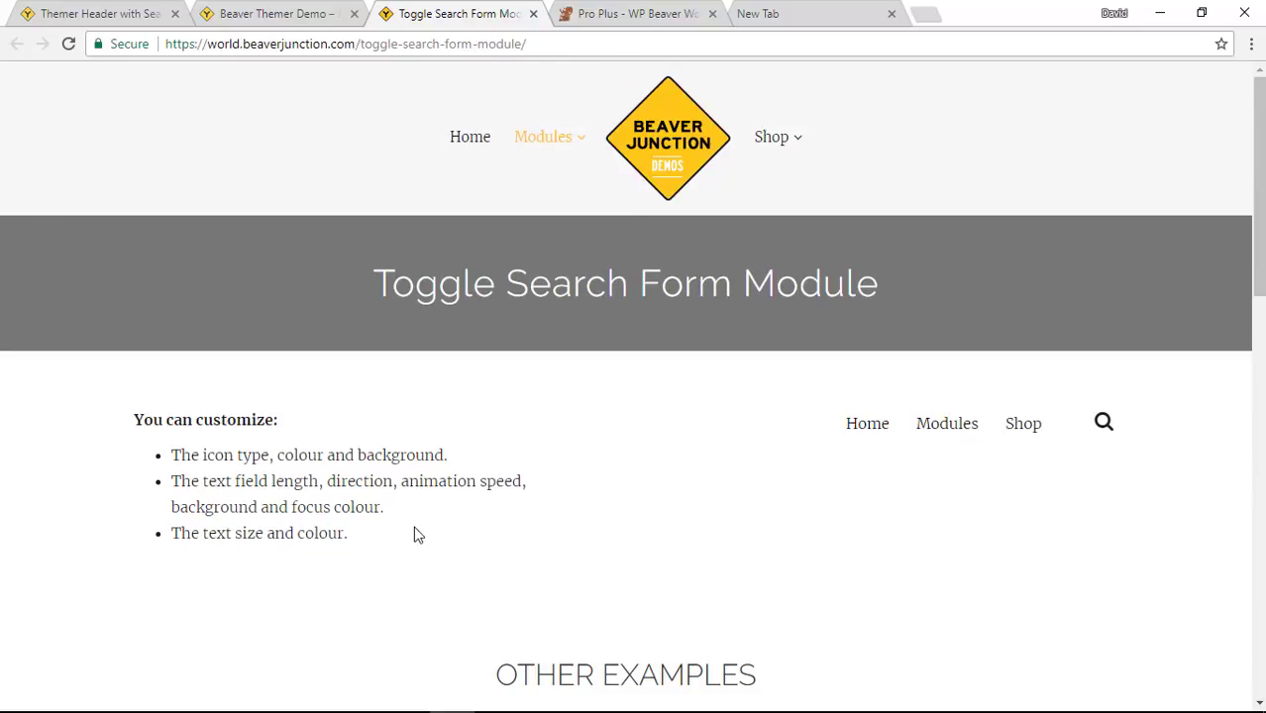
click(1105, 424)
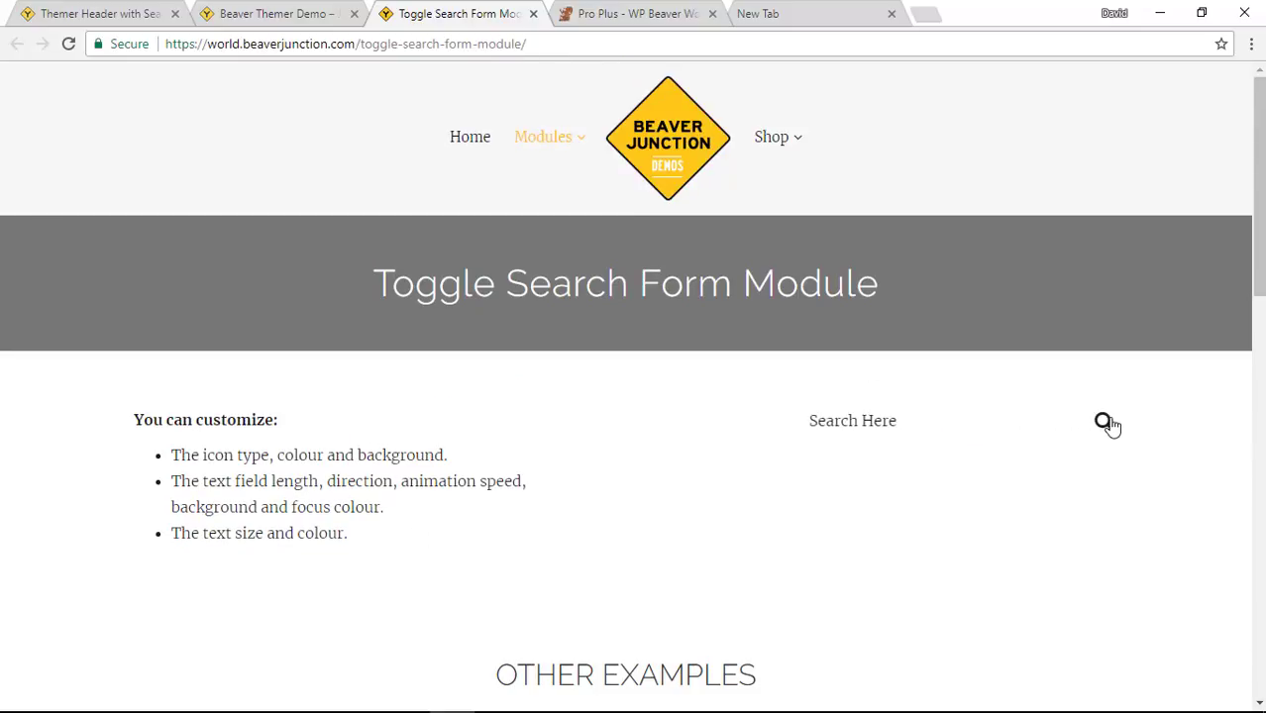
click(951, 422)
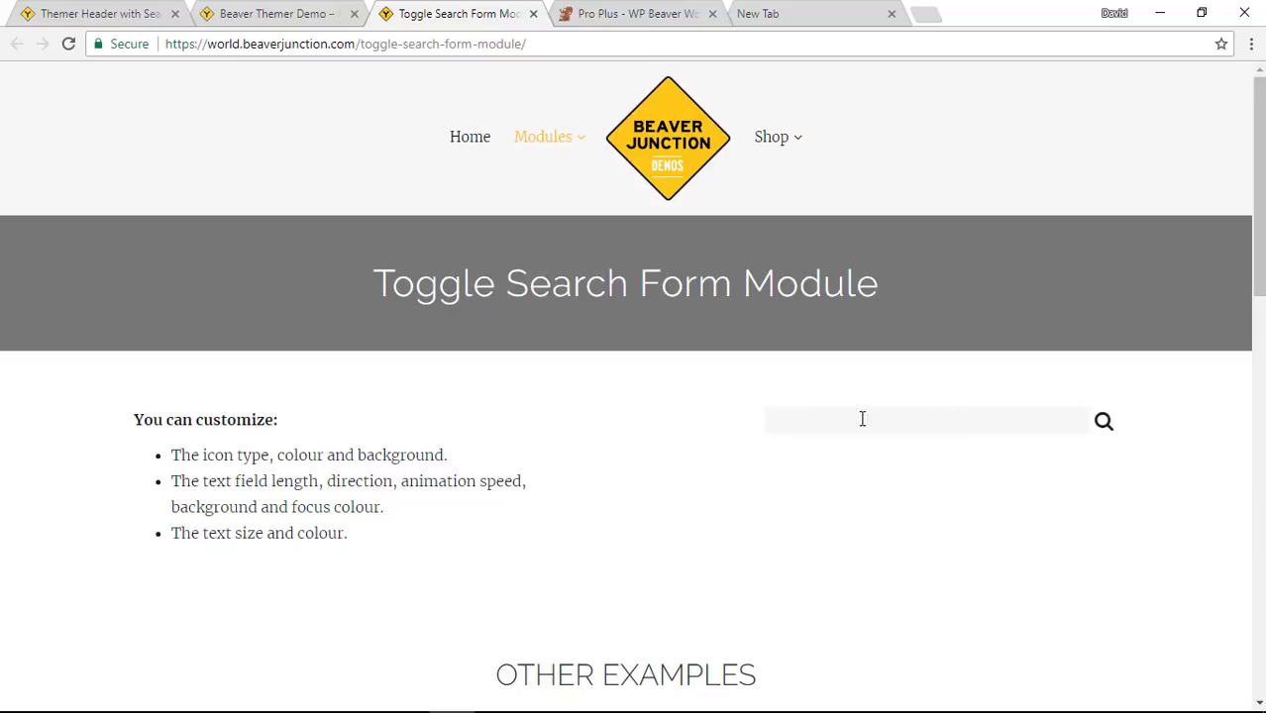
Step: Try the first pair of left-to-right and right-to-left search forms under Other Examples
scroll(653, 580, down, 2)
scroll(842, 446, down, 2)
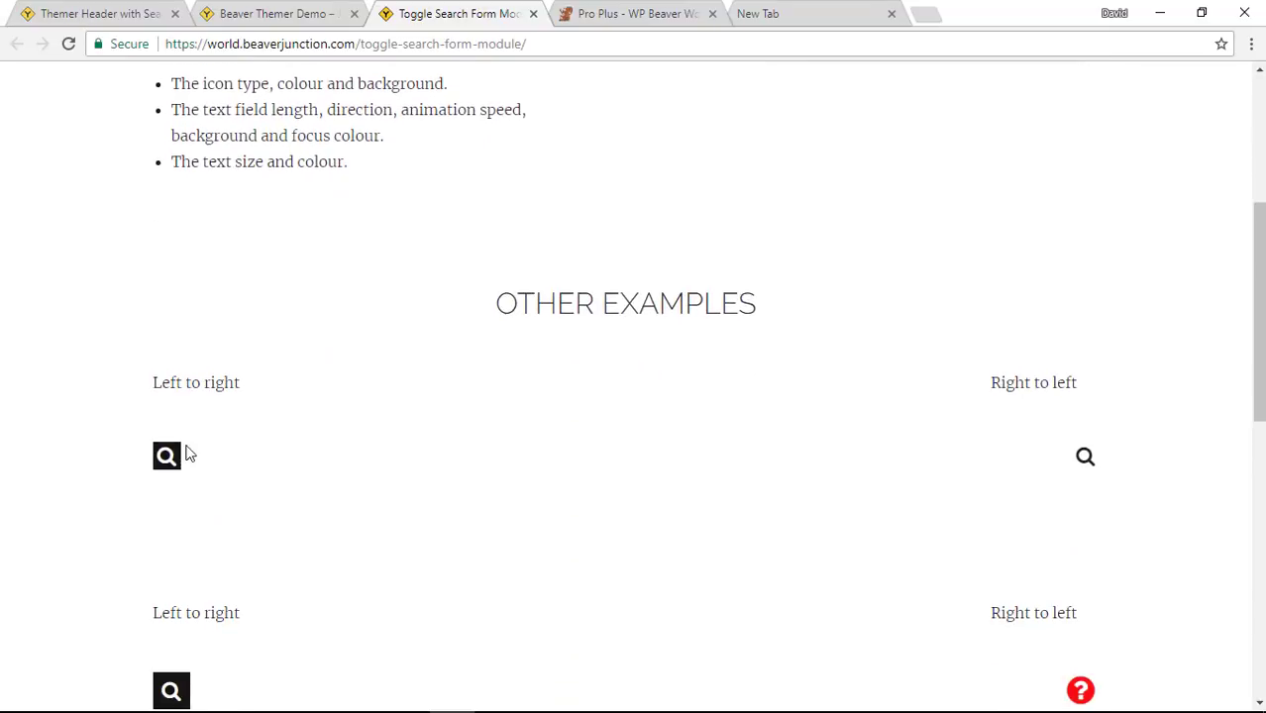
click(168, 455)
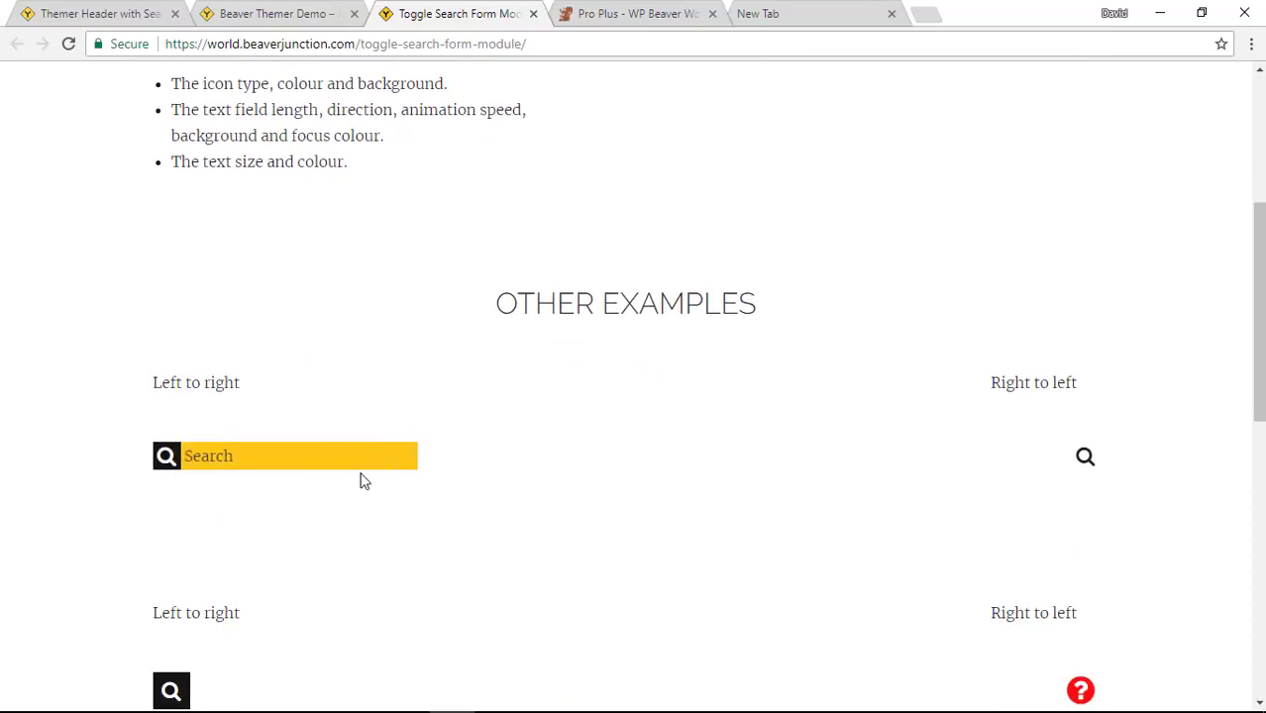
click(726, 438)
click(1085, 457)
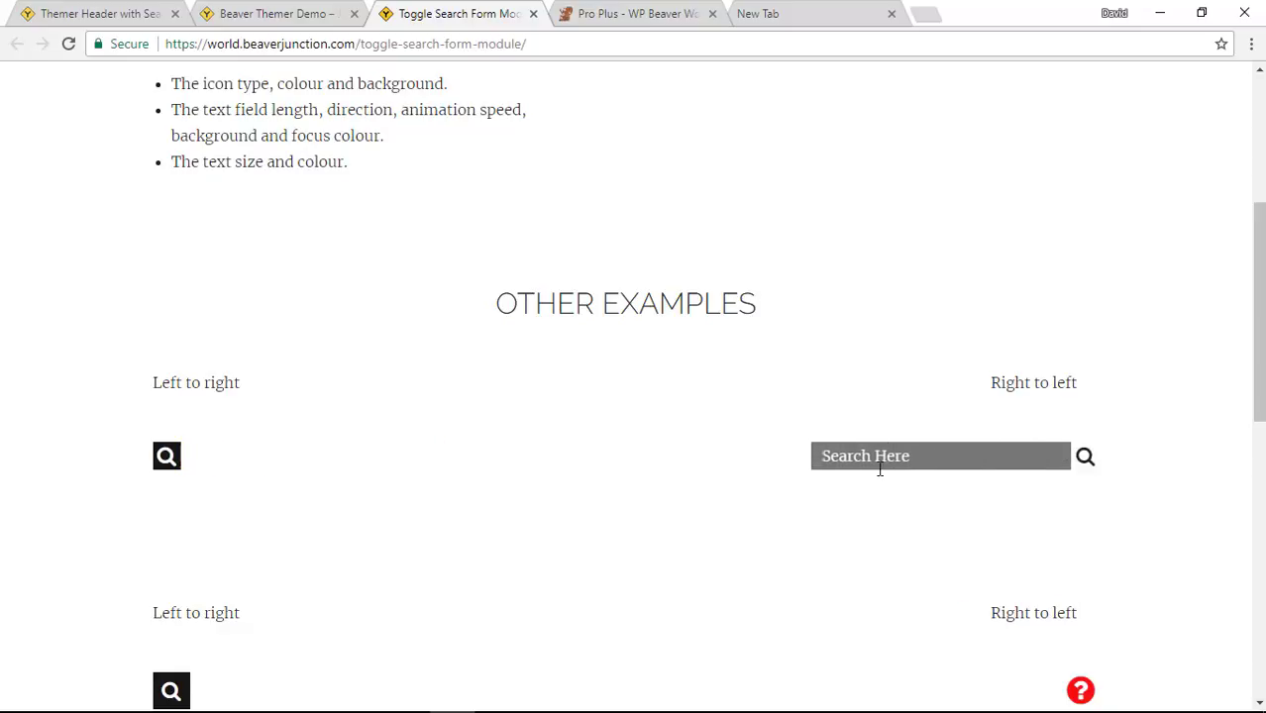
Step: Try the second pair of examples, the large left-to-right search icon and the red question-mark icon, and collapse them
scroll(609, 535, down, 3)
click(186, 420)
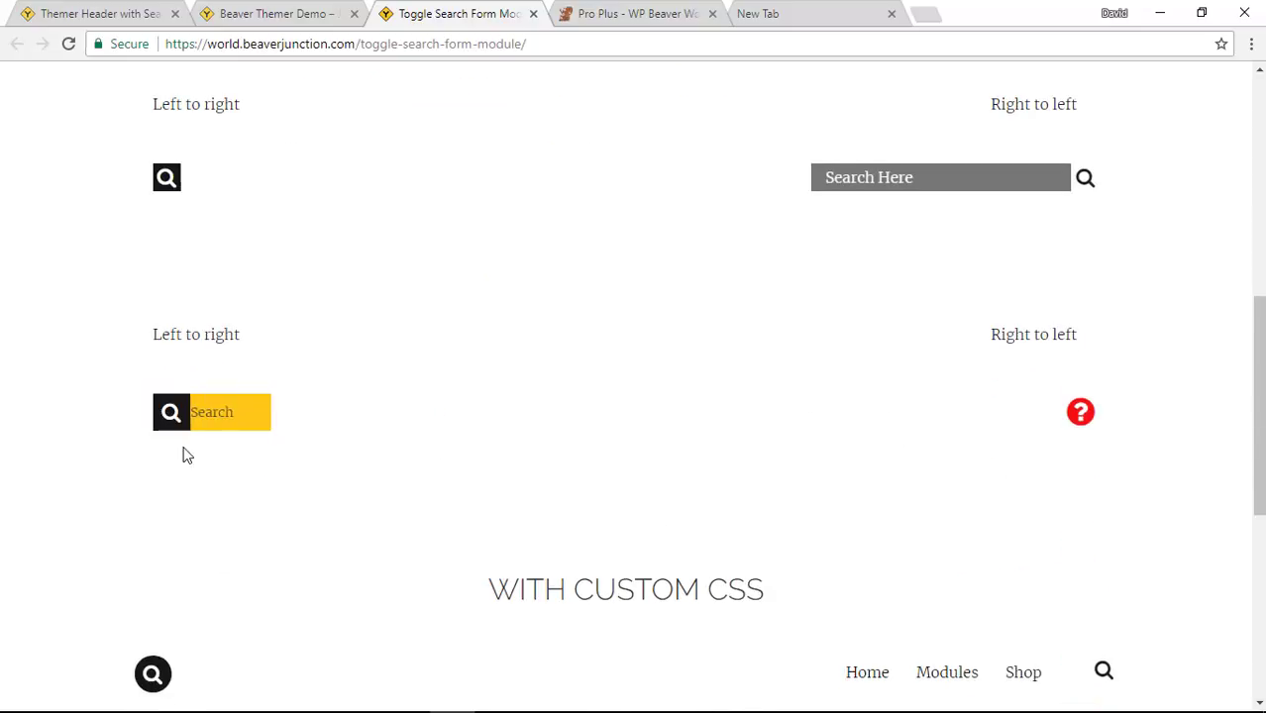
click(1082, 420)
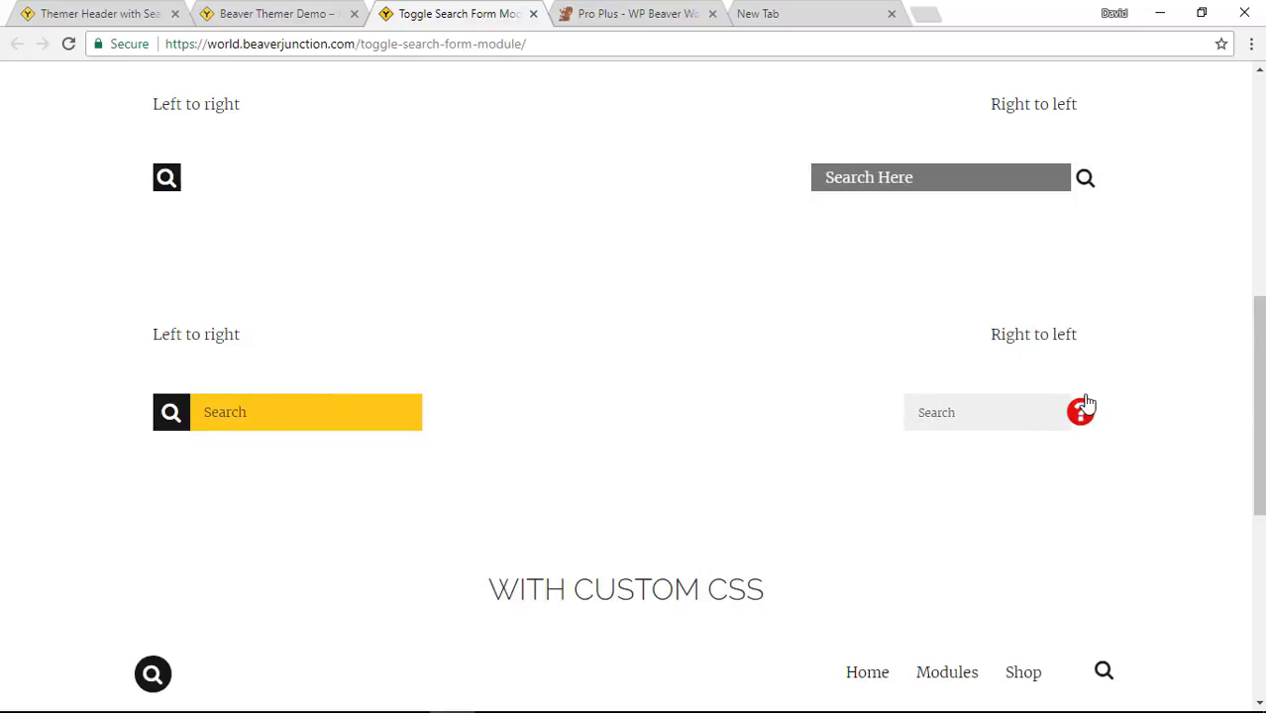
click(632, 448)
Step: Examine the With Custom CSS examples and snippets, expanding the bordered search field beside the sample menu
scroll(466, 512, down, 2)
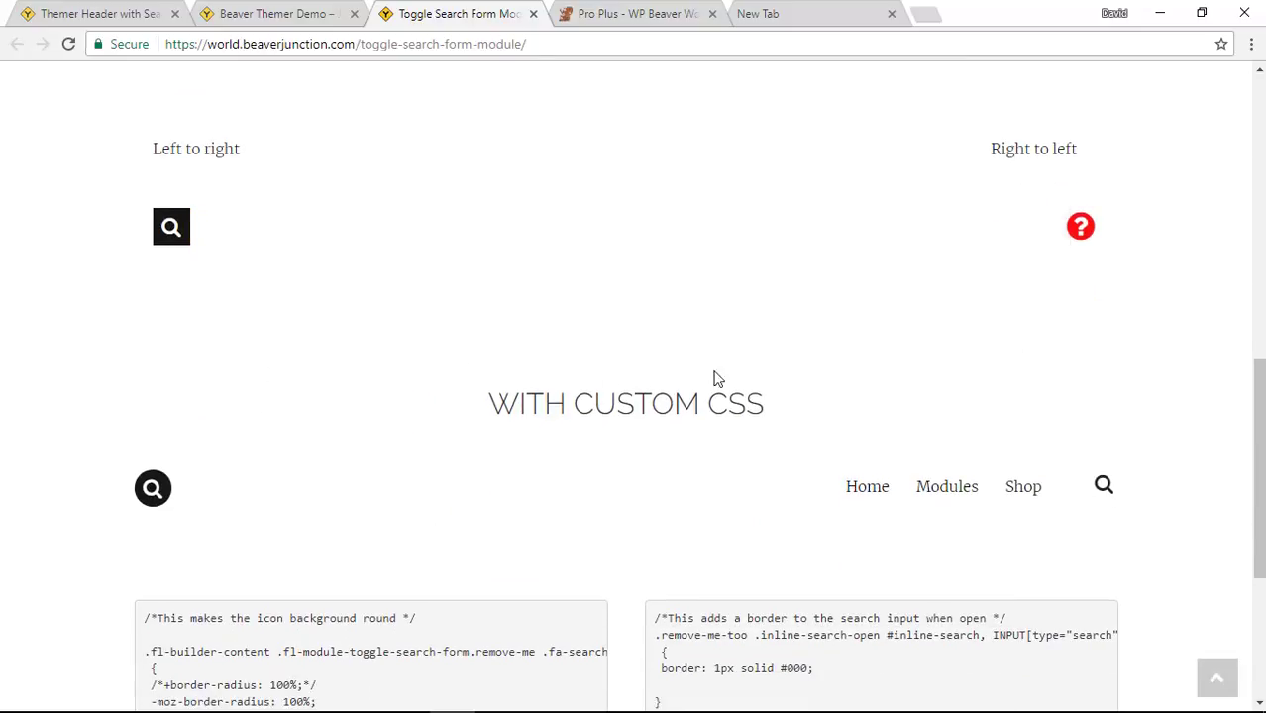
scroll(815, 370, down, 2)
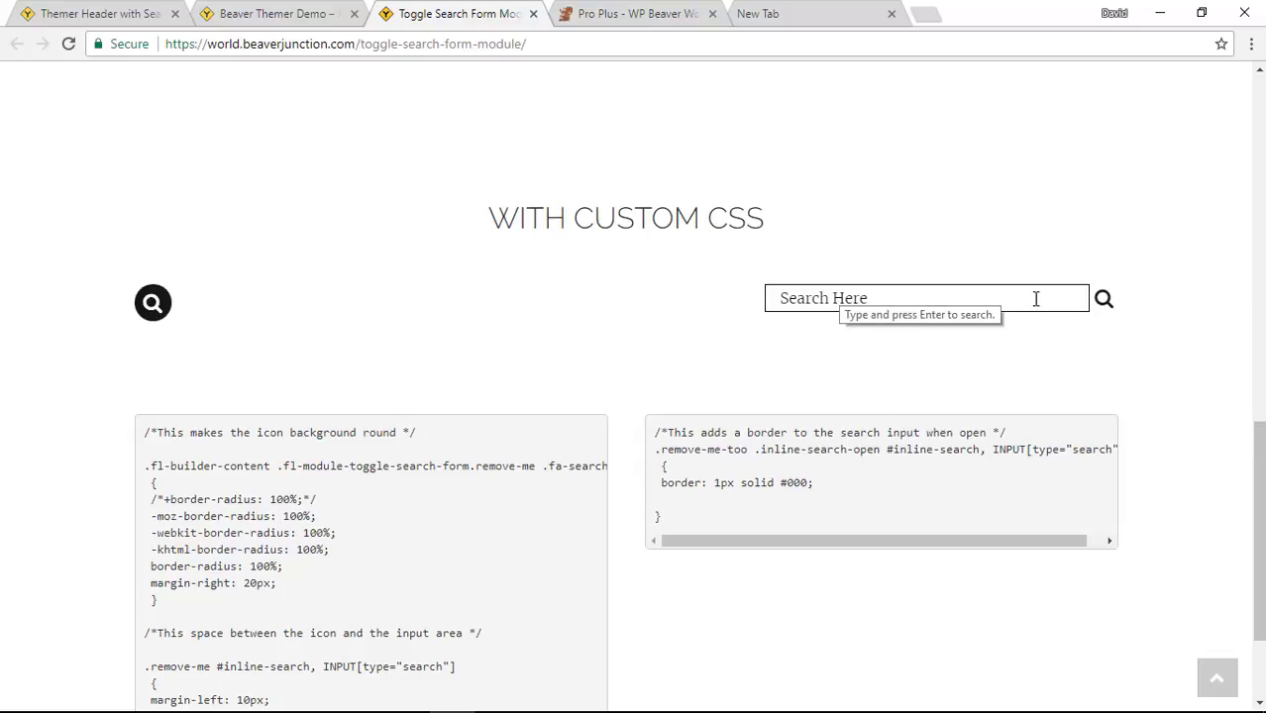
Step: Collapse the bordered search field and expand the round-icon search form under With Custom CSS, reviewing its snippet before returning to the page heading
click(1102, 302)
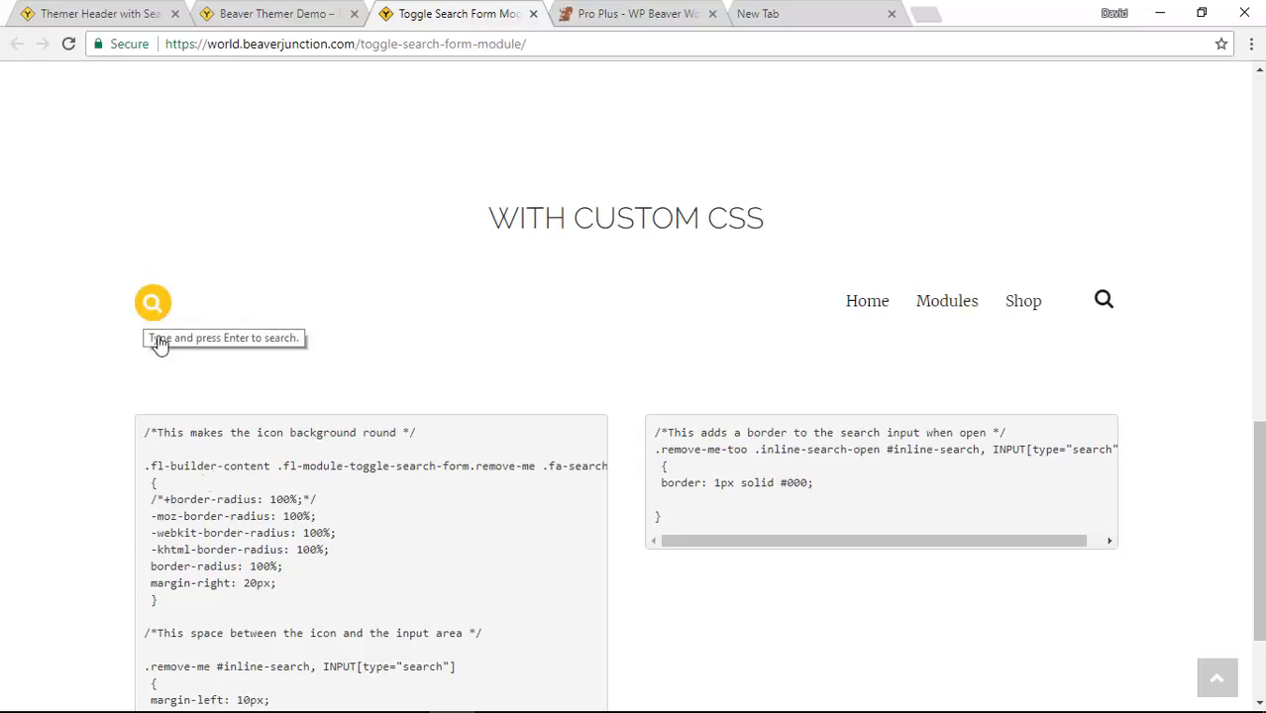
scroll(275, 557, down, 1)
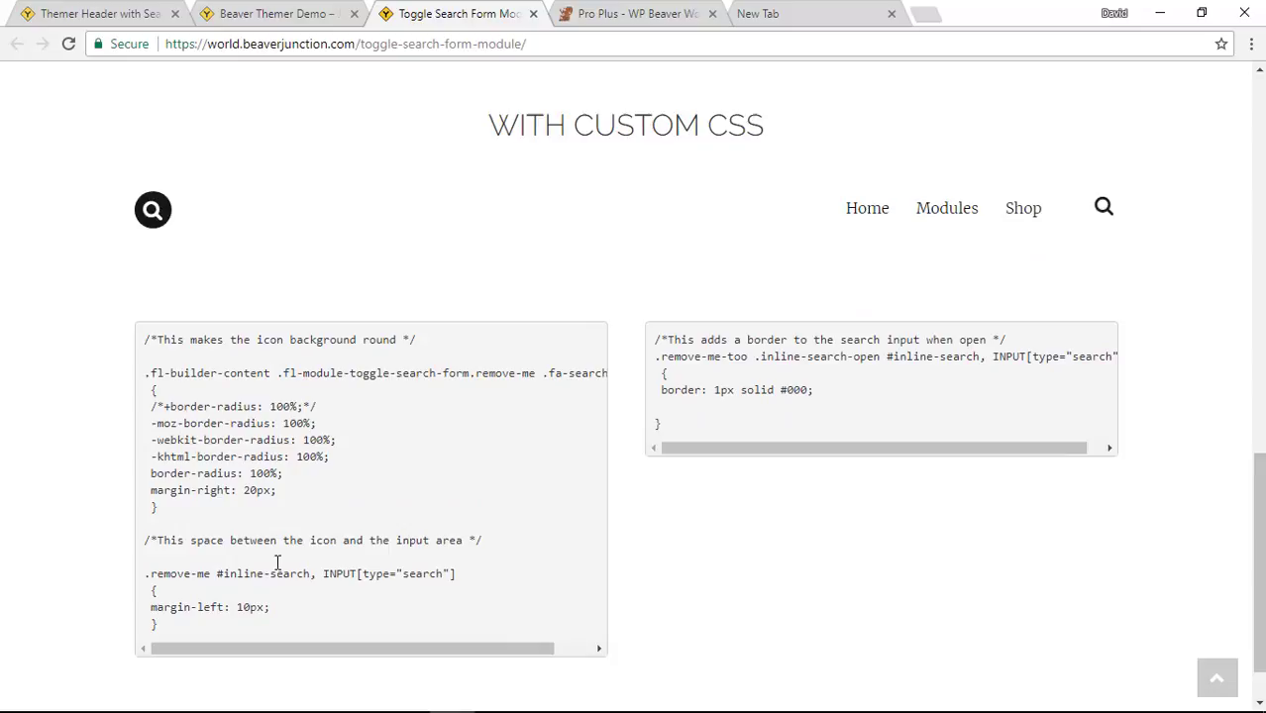
click(153, 220)
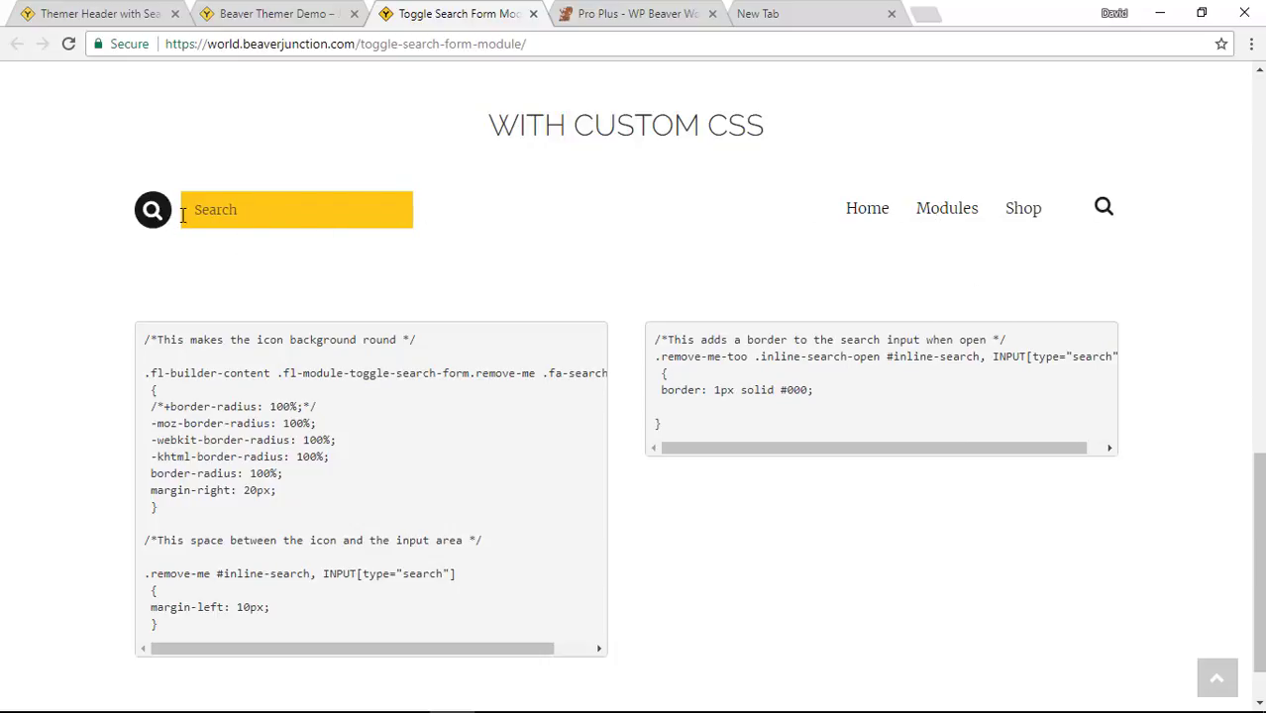
scroll(525, 362, up, 3)
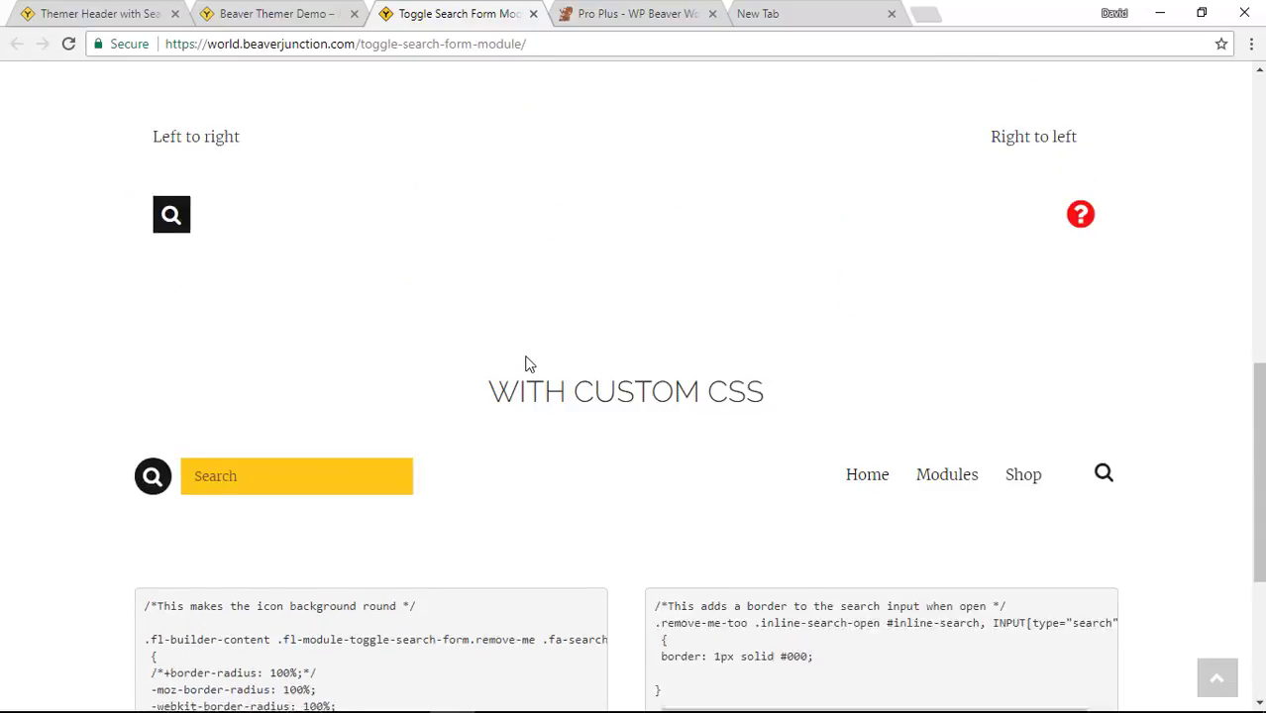
scroll(525, 362, up, 9)
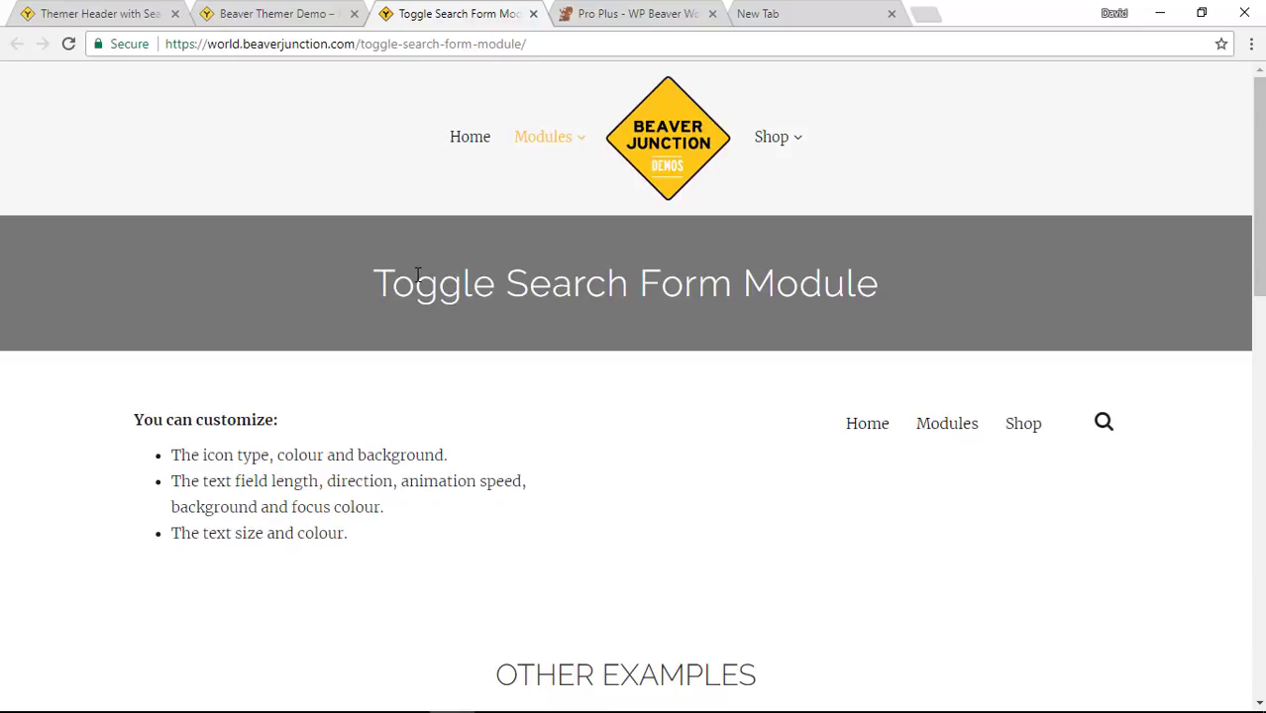
Step: Switch to the WP Beaver World Pro Plus page and review the plugins and modules included, marking the list down to Toggle Search Form
click(609, 13)
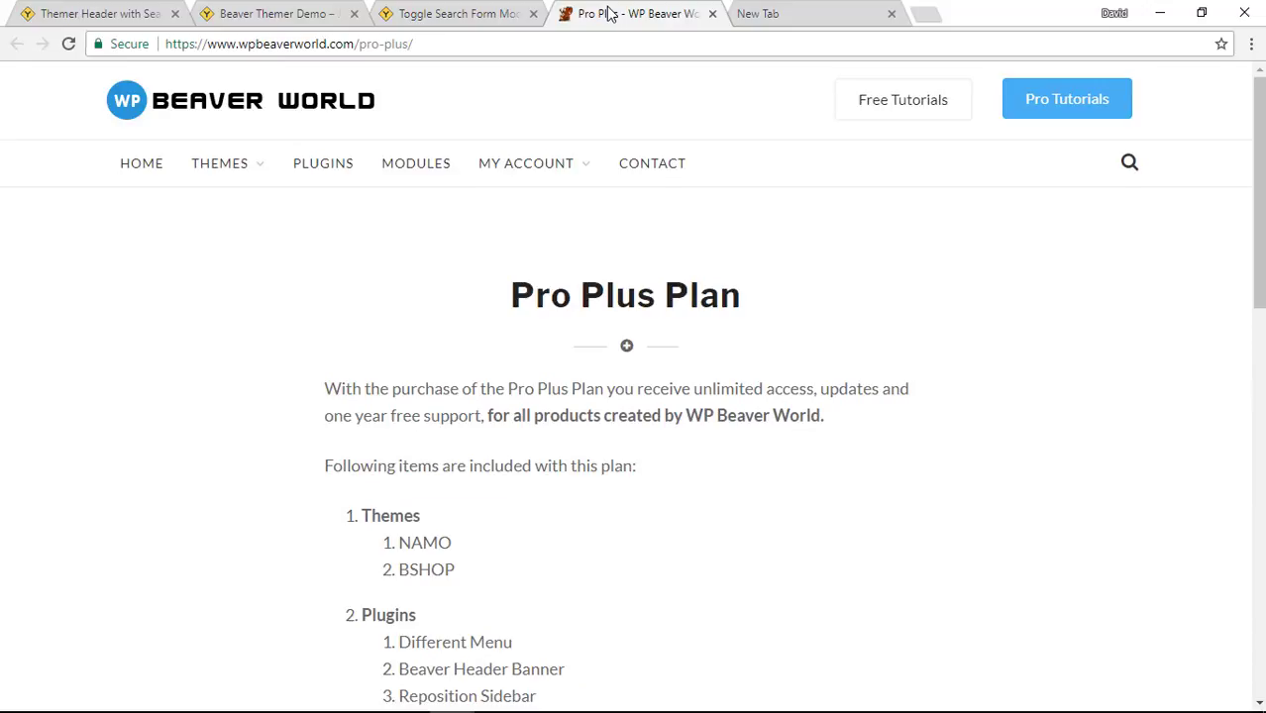
scroll(579, 332, down, 1)
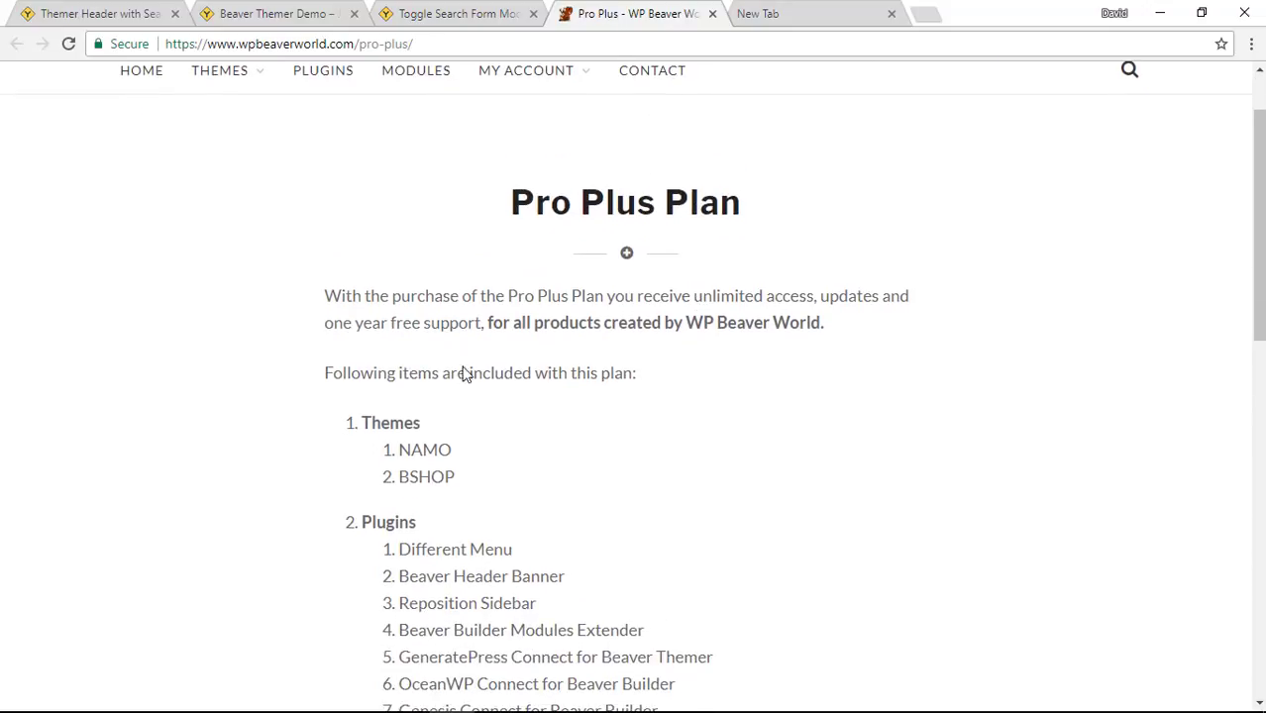
scroll(471, 449, down, 2)
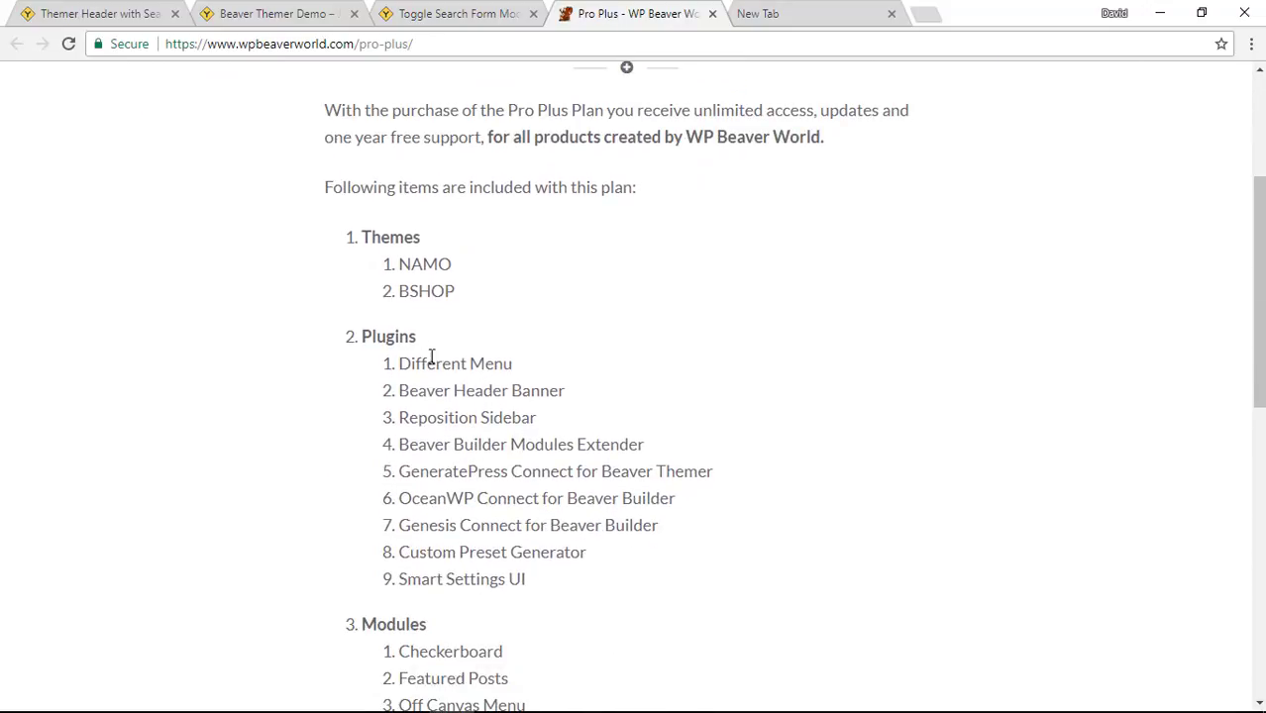
drag(436, 363, 471, 580)
scroll(594, 535, down, 2)
scroll(677, 498, down, 1)
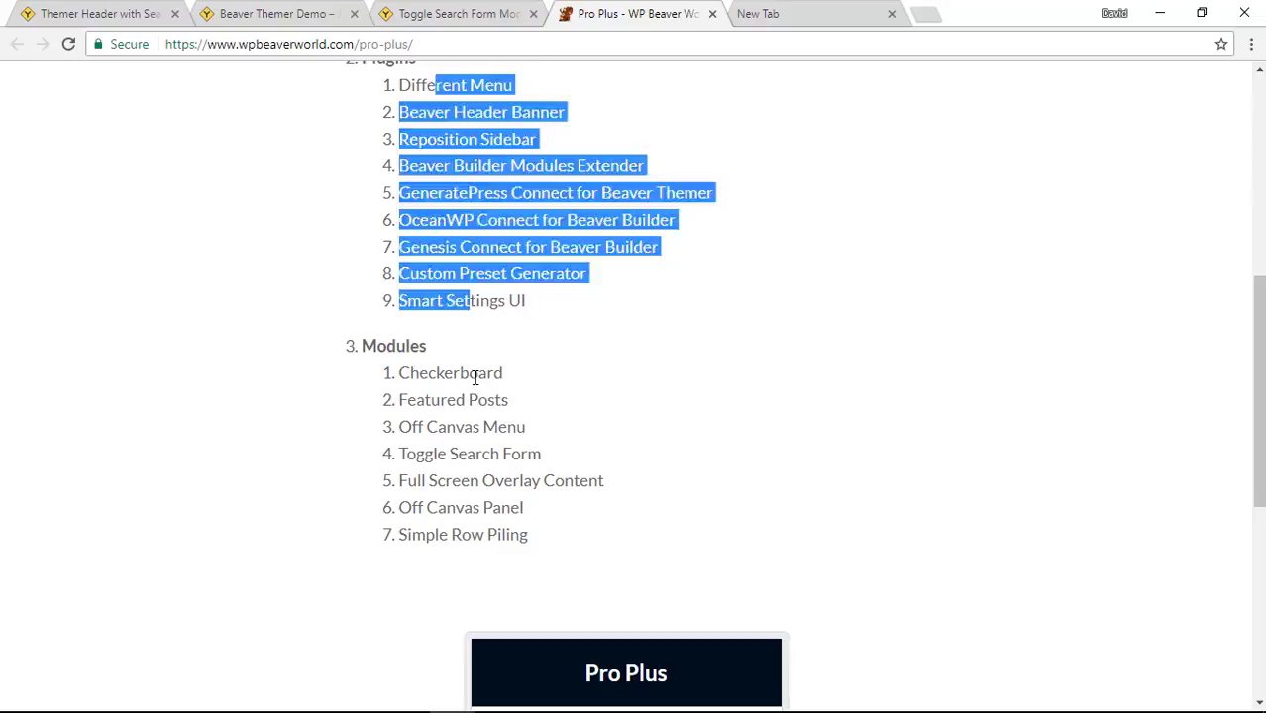
drag(469, 373, 501, 453)
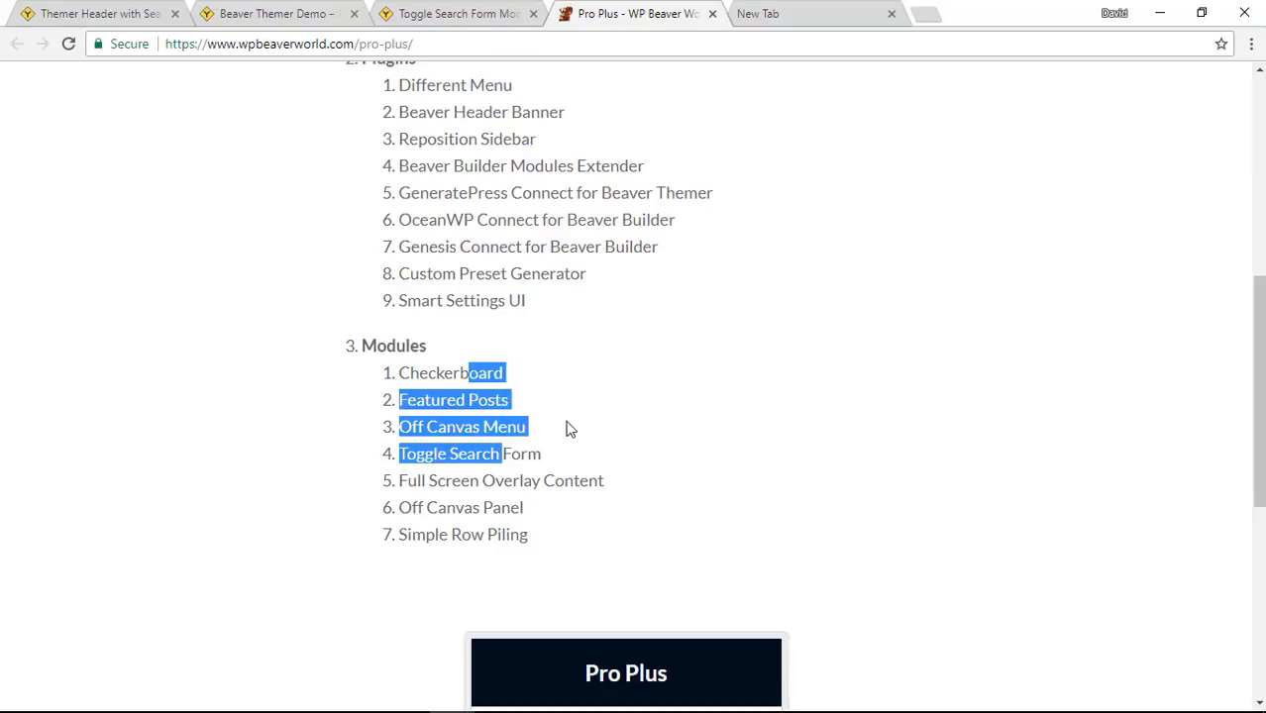
click(505, 452)
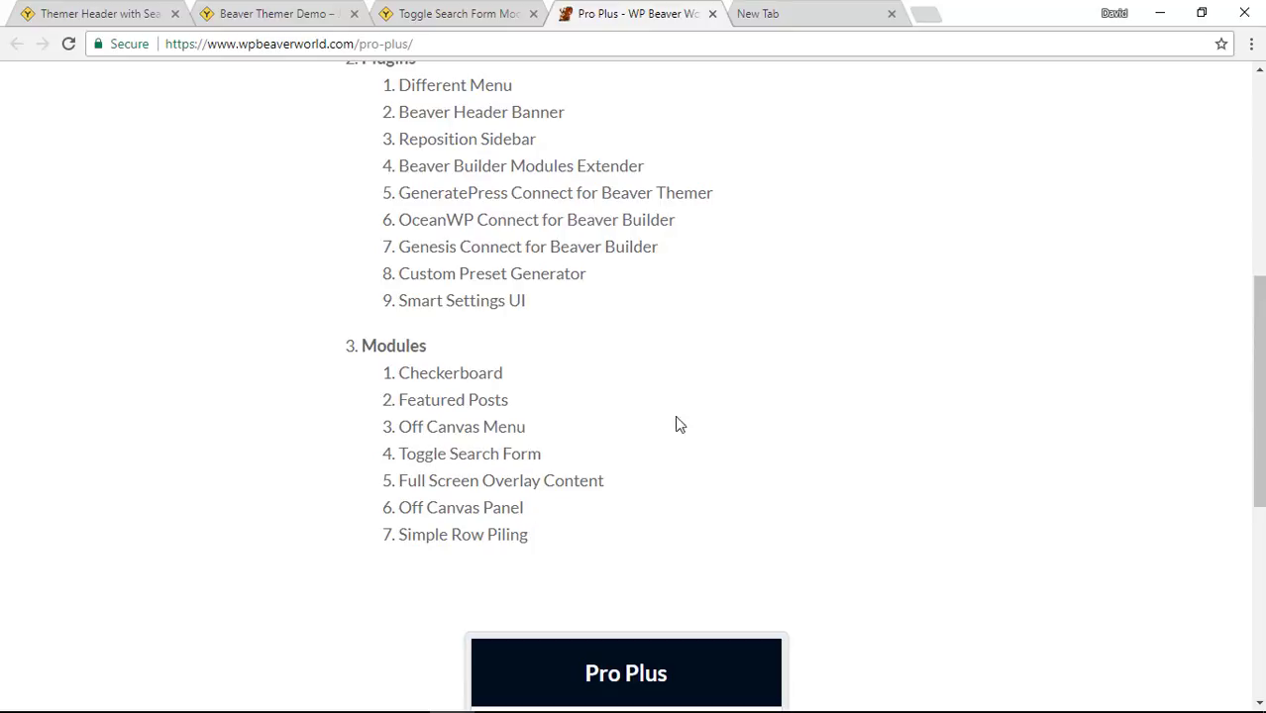
Step: Examine the Pro Plus pricing box below the included items, checking its price, licence, update and support terms
scroll(713, 424, down, 3)
scroll(884, 364, down, 1)
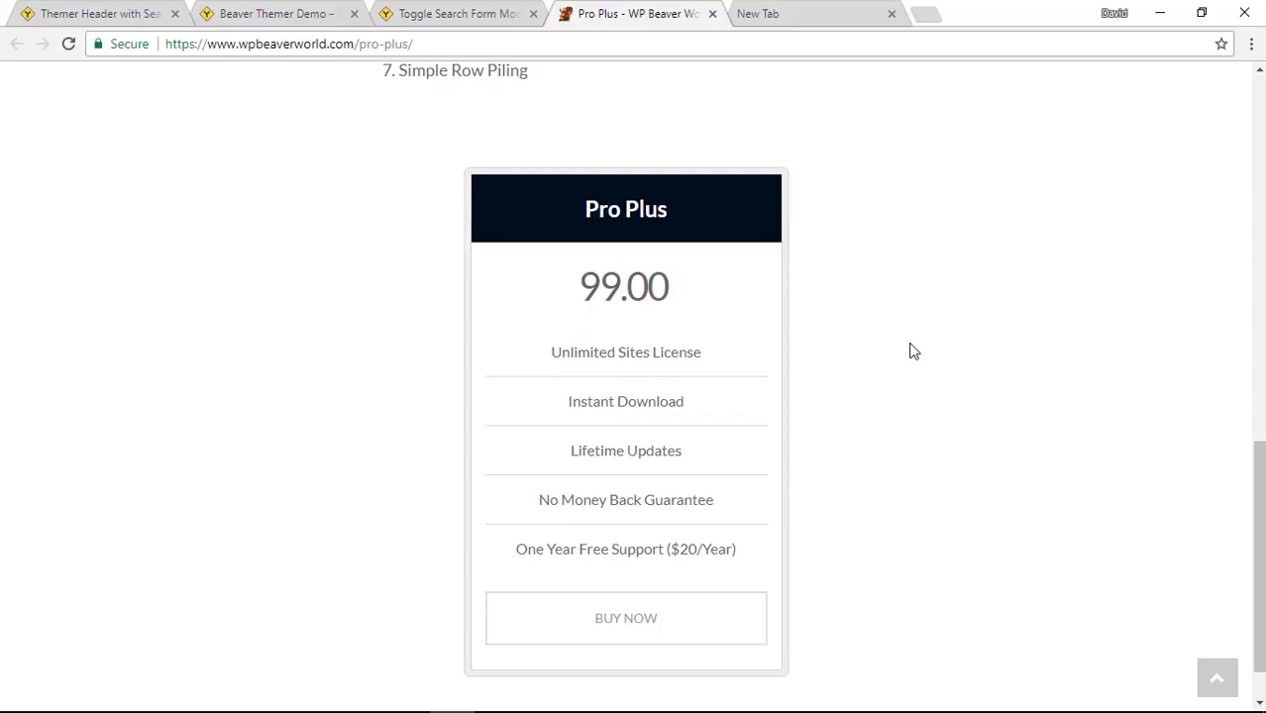
scroll(911, 355, up, 4)
scroll(911, 358, down, 5)
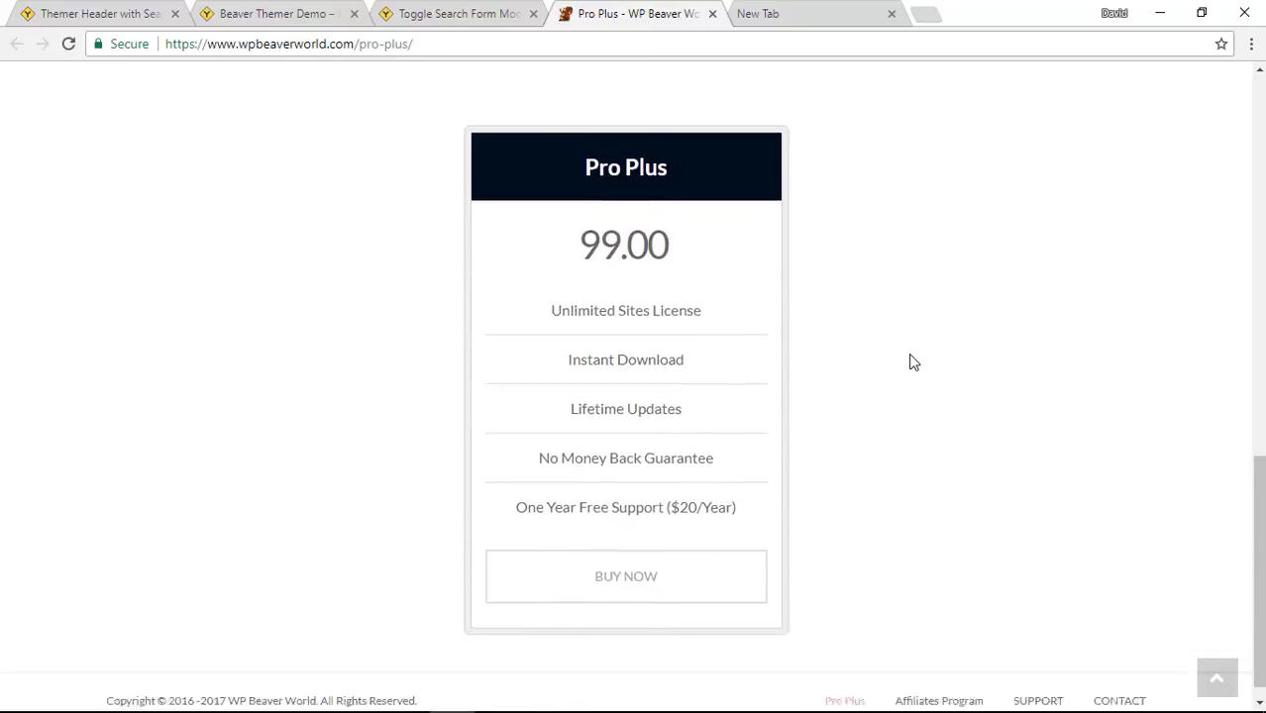
scroll(912, 363, down, 1)
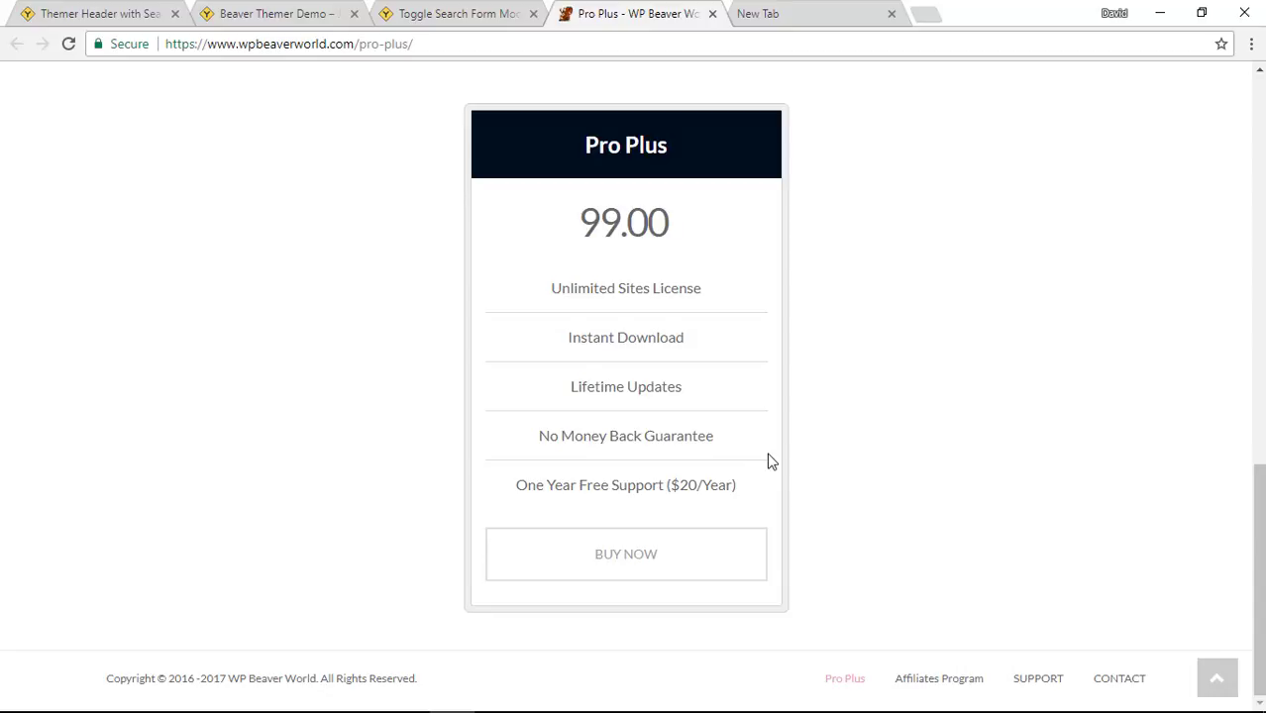
Step: Look back over the Pro Plus Plan page and return to the Themer Header with Search page, passing through the Toggle Search Form Module demo
scroll(917, 466, up, 9)
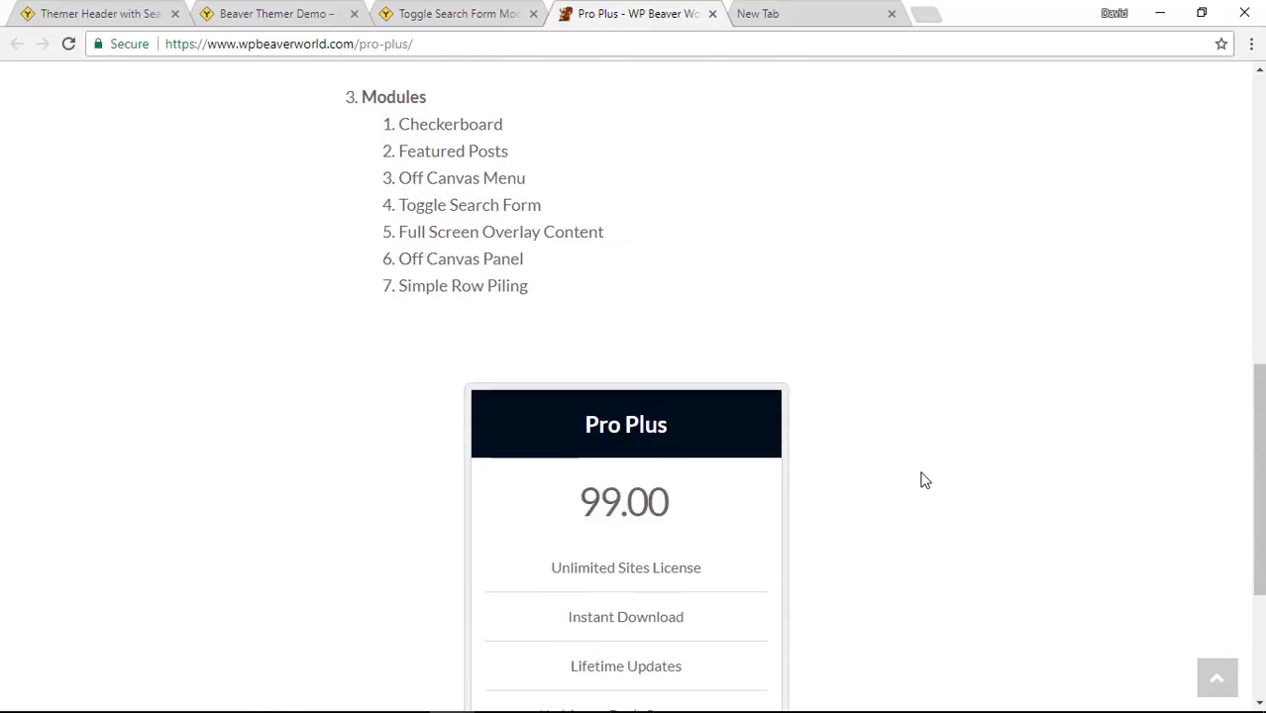
scroll(923, 480, up, 2)
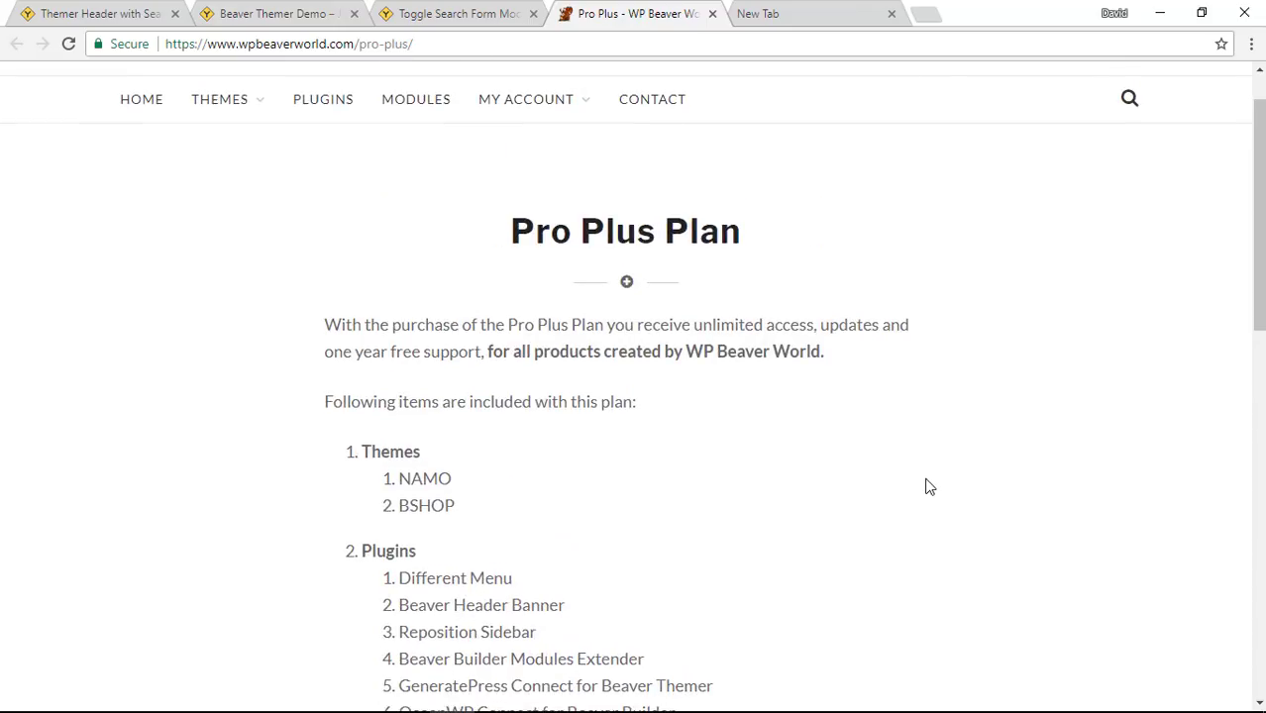
scroll(921, 477, up, 1)
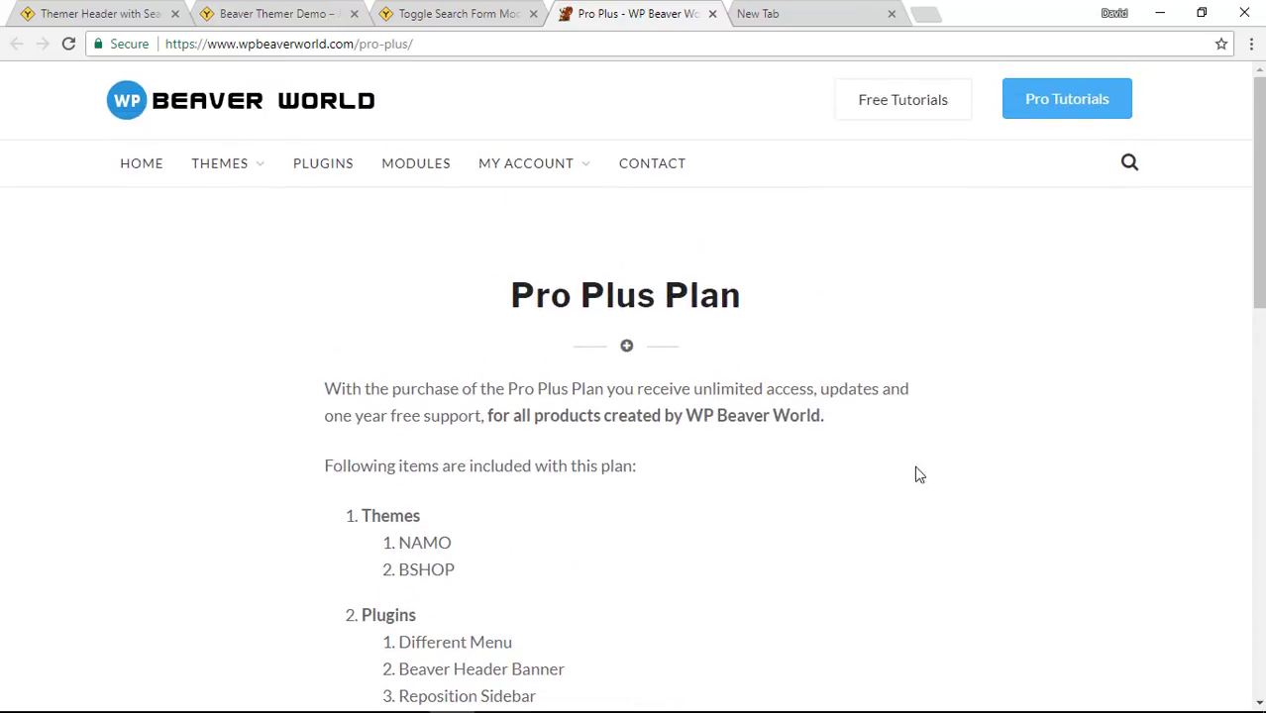
click(442, 16)
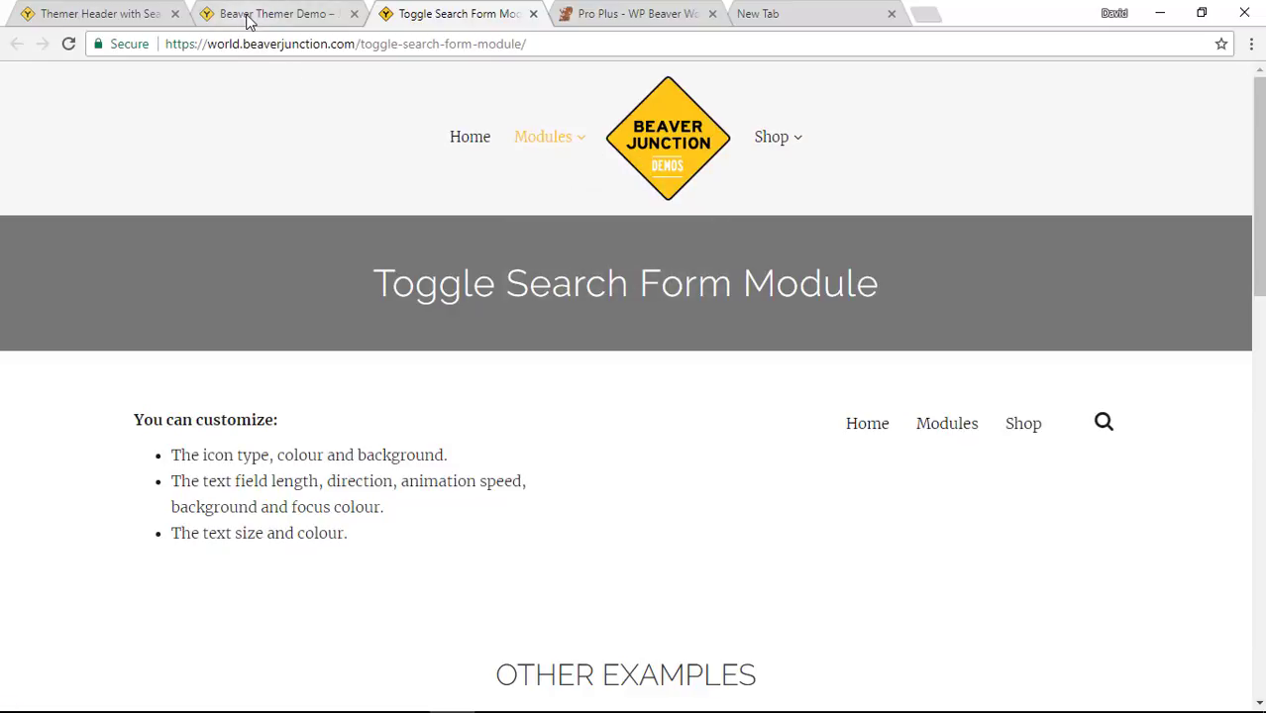
click(87, 13)
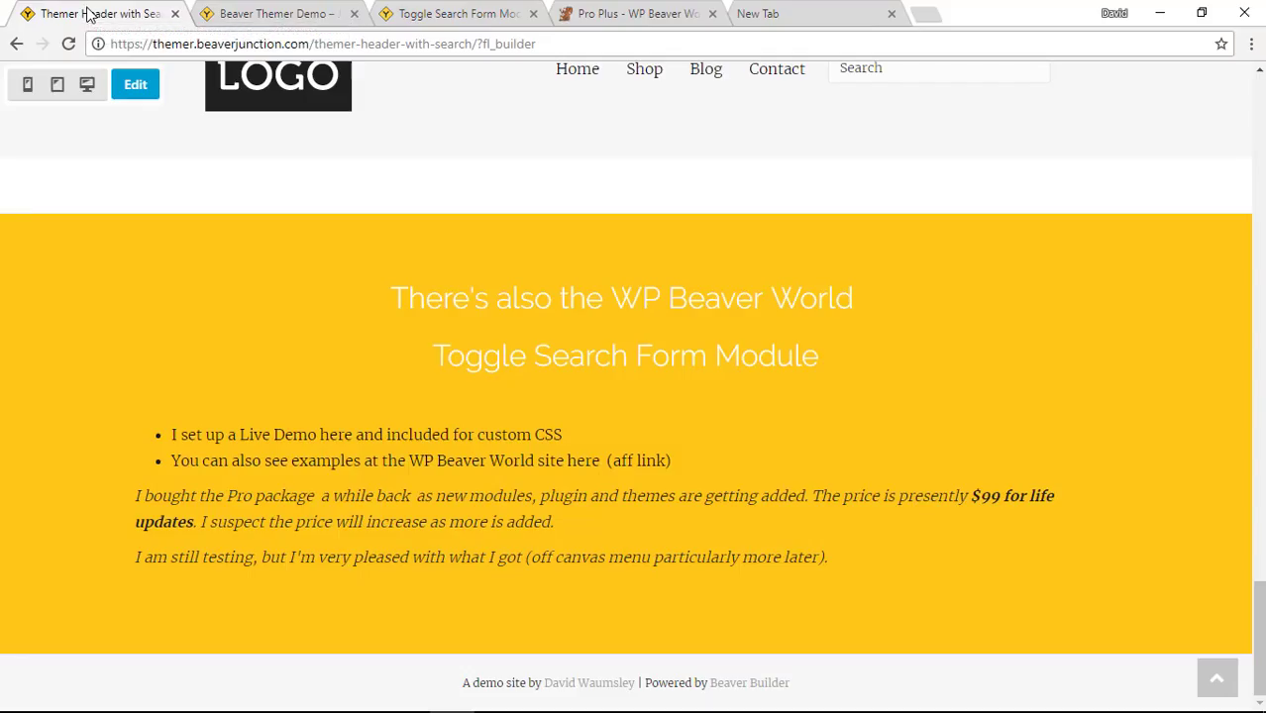